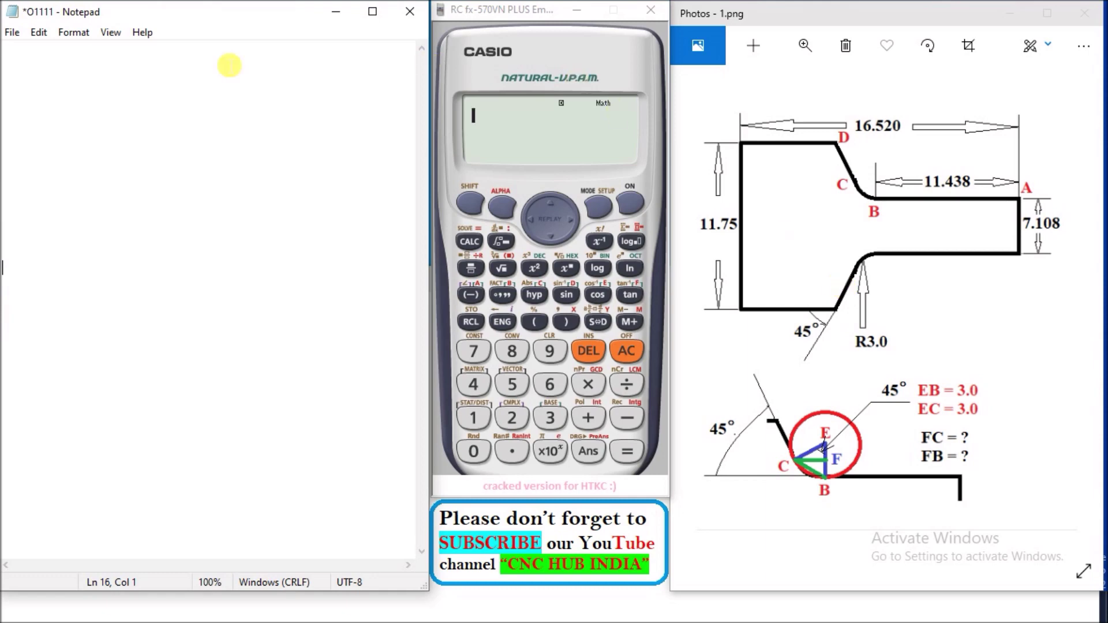
Begin program O1111 at the top of the document with lines N1 and G28U0.0W0.0
{"action": "left_click", "coordinate": [106, 84]}
{"action": "key", "text": "ctrl+Home"}
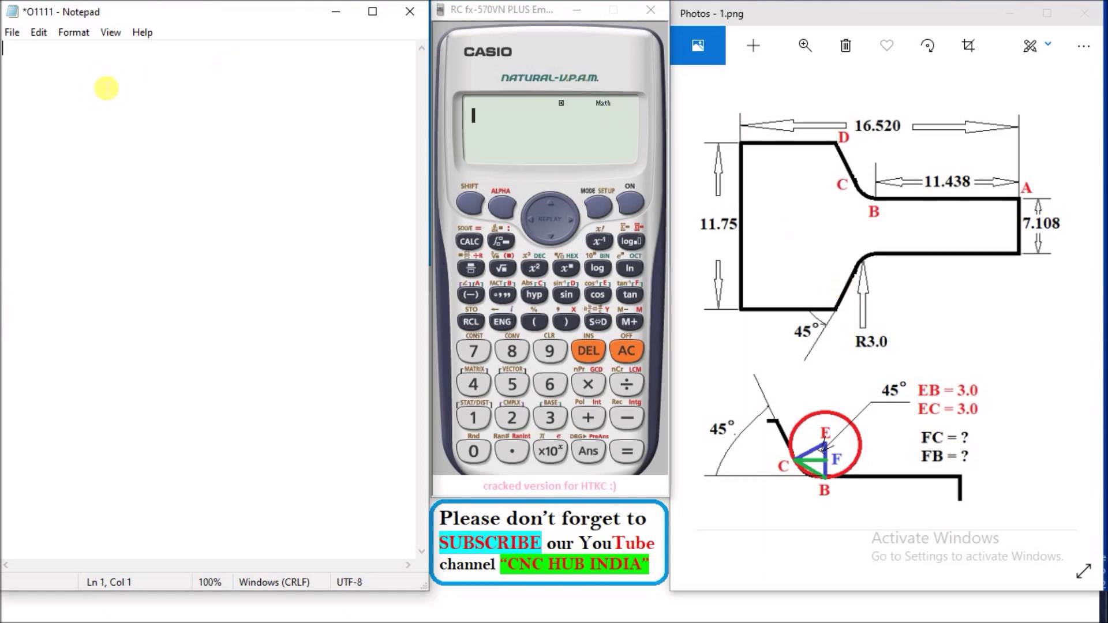
{"action": "type", "text": "0"}
{"action": "type", "text": "1111"}
{"action": "key", "text": "Return"}
{"action": "type", "text": "N1"}
{"action": "key", "text": "Return"}
{"action": "type", "text": "G28U0.0W0.0"}
{"action": "key", "text": "Return"}
Add lines G97S300M03, T0101 and G0Z.1, then start an X line
{"action": "type", "text": "G97S300M03"}
{"action": "key", "text": "Return"}
{"action": "type", "text": "T0101"}
{"action": "key", "text": "Return"}
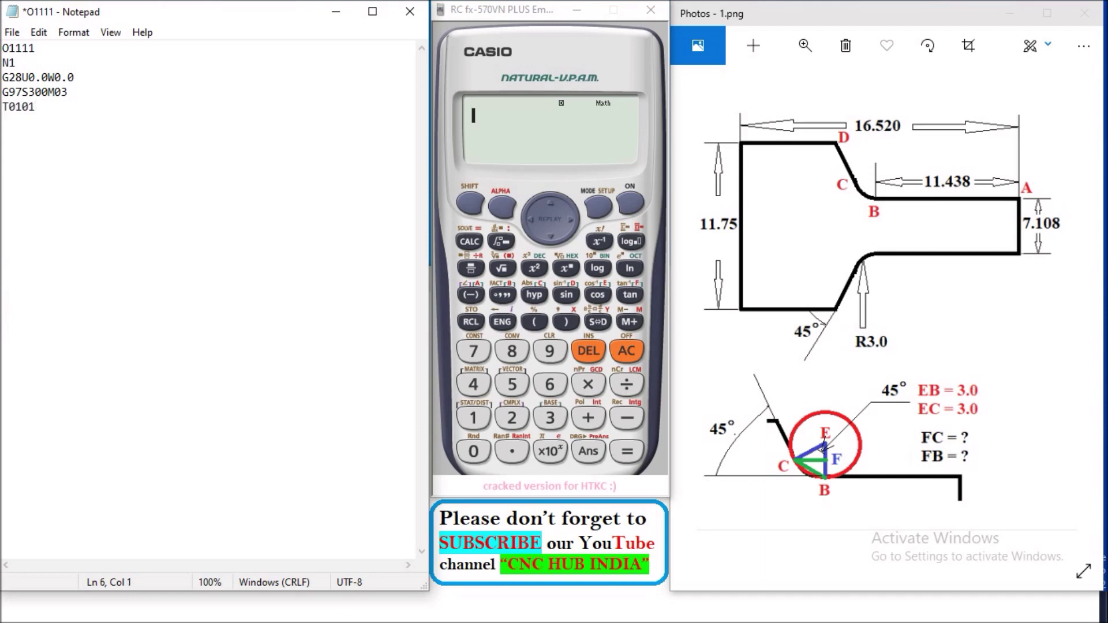
{"action": "type", "text": "G0Z.1"}
{"action": "key", "text": "Return"}
{"action": "type", "text": "X"}
Compute 7.108-.06 on the calculator and complete the approach line as X7.048
{"action": "left_click", "coordinate": [627, 203]}
{"action": "type", "text": "7.108-.0"}
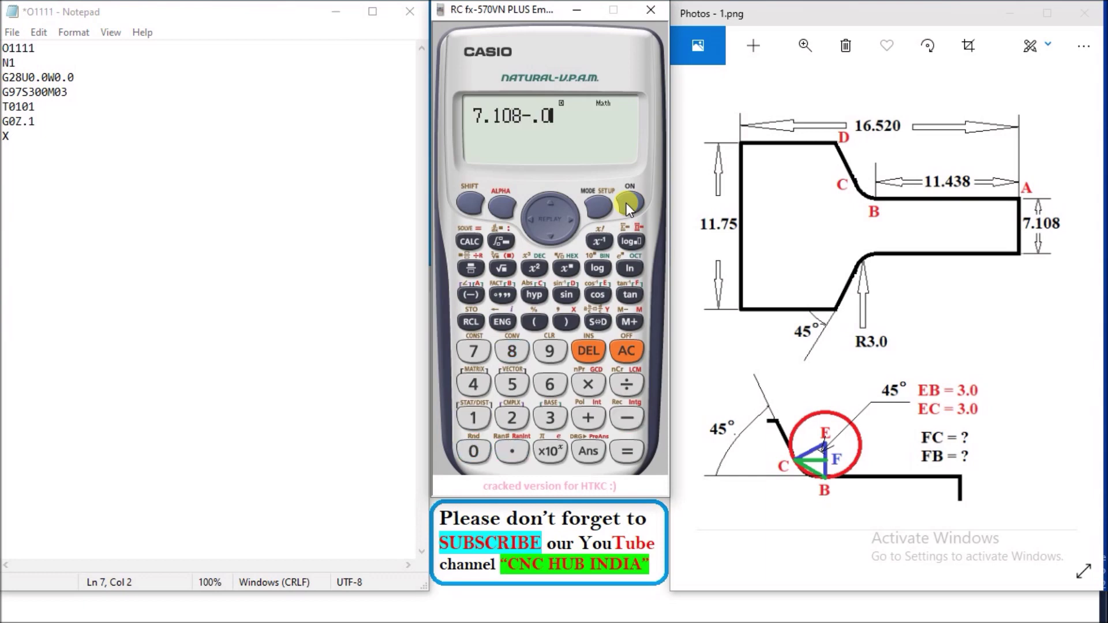
{"action": "type", "text": "6"}
{"action": "key", "text": "Return"}
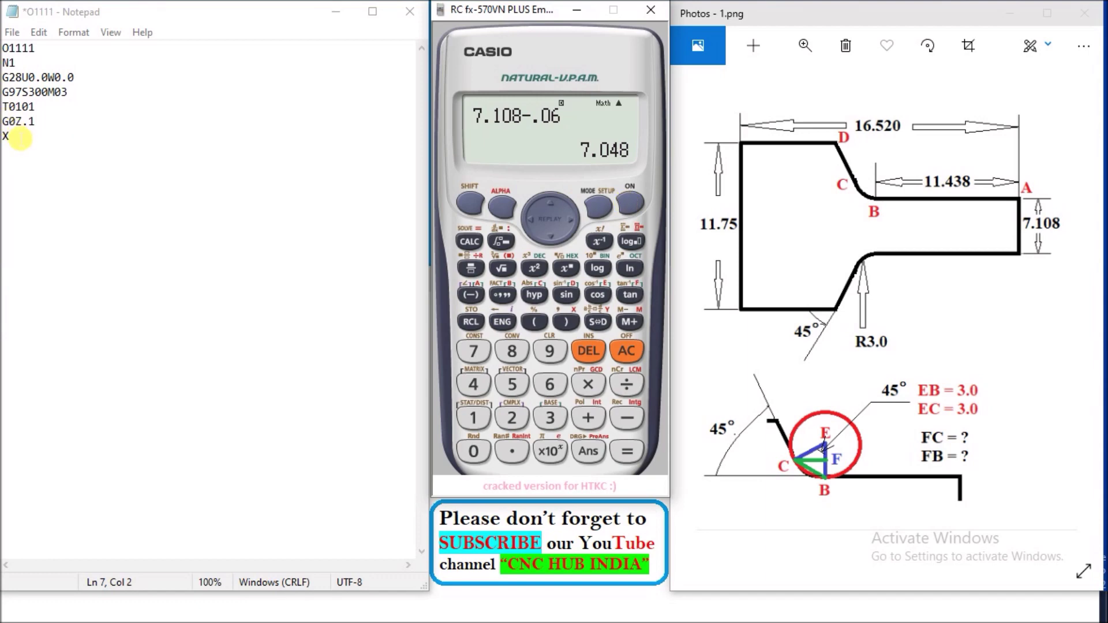
{"action": "left_click", "coordinate": [20, 138]}
{"action": "type", "text": "7.048"}
{"action": "key", "text": "Return"}
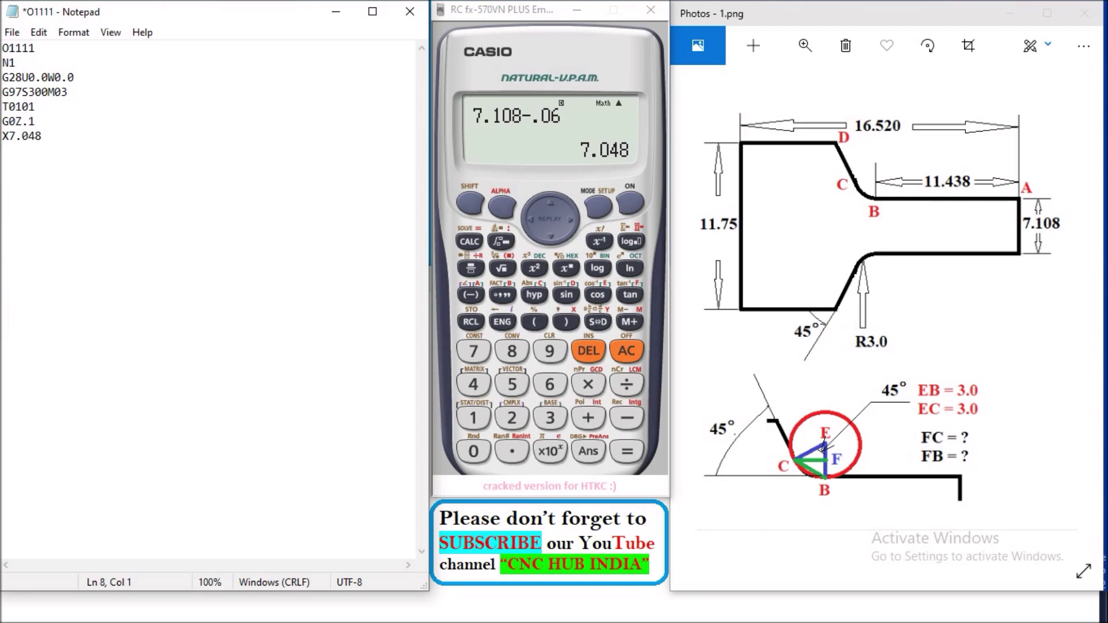
Add the cutting lines G1Z0.0F.01M08, X7.108Z-.03 and Z-11.438
{"action": "type", "text": "G1Z0.0F.01M08"}
{"action": "key", "text": "Return"}
{"action": "type", "text": "X"}
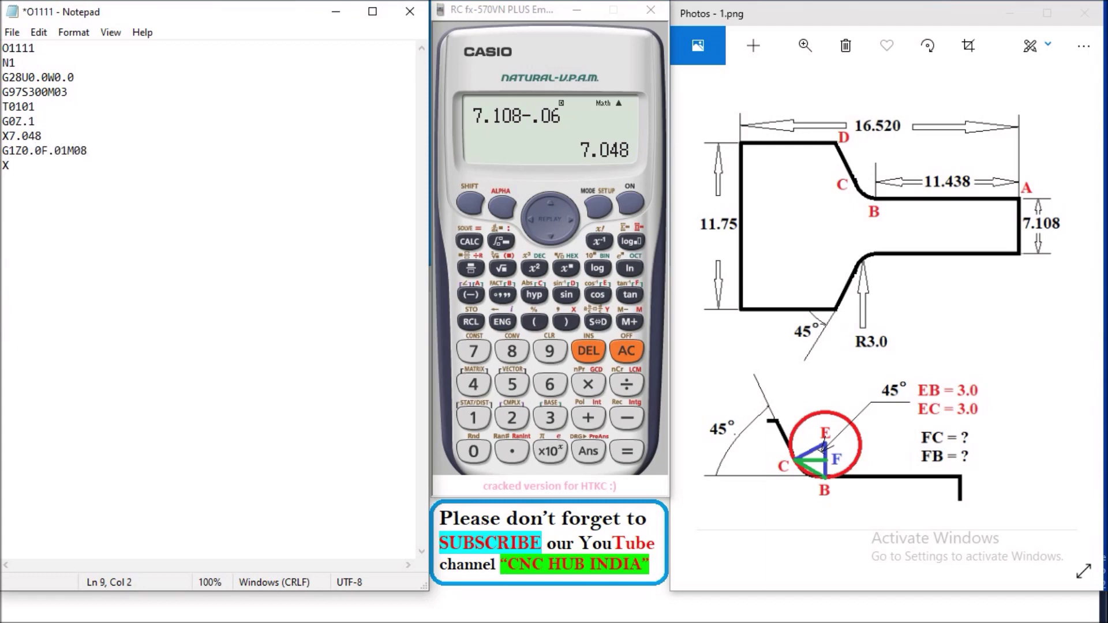
{"action": "type", "text": "7.108"}
{"action": "type", "text": "Z-.03"}
{"action": "key", "text": "Return"}
{"action": "type", "text": "Z"}
{"action": "type", "text": "-"}
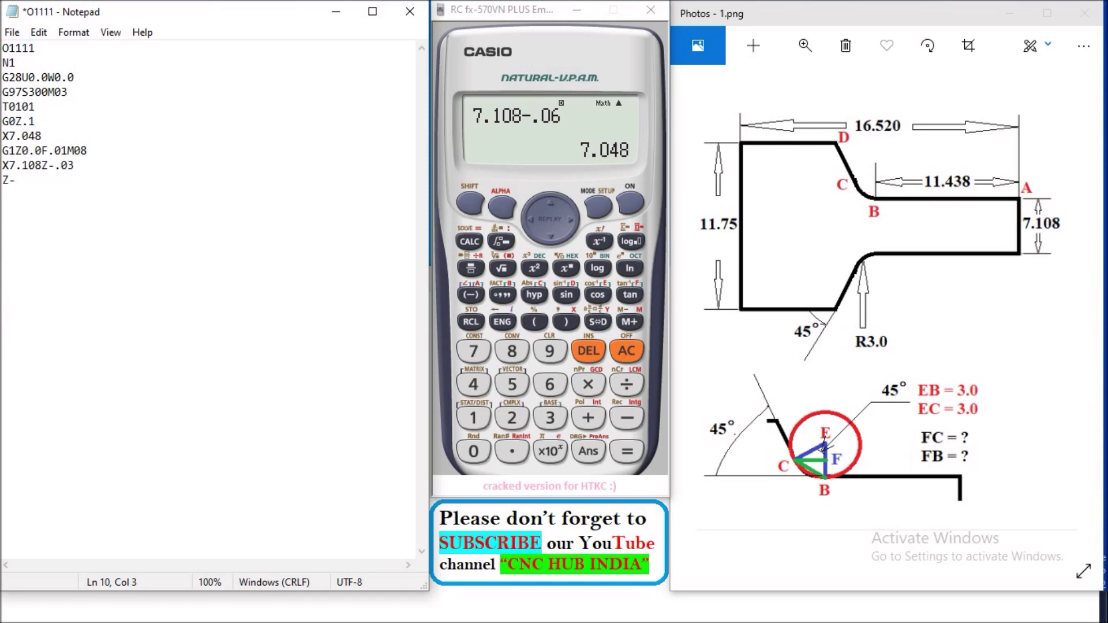
{"action": "type", "text": "11.438"}
{"action": "left_click", "coordinate": [15, 150]}
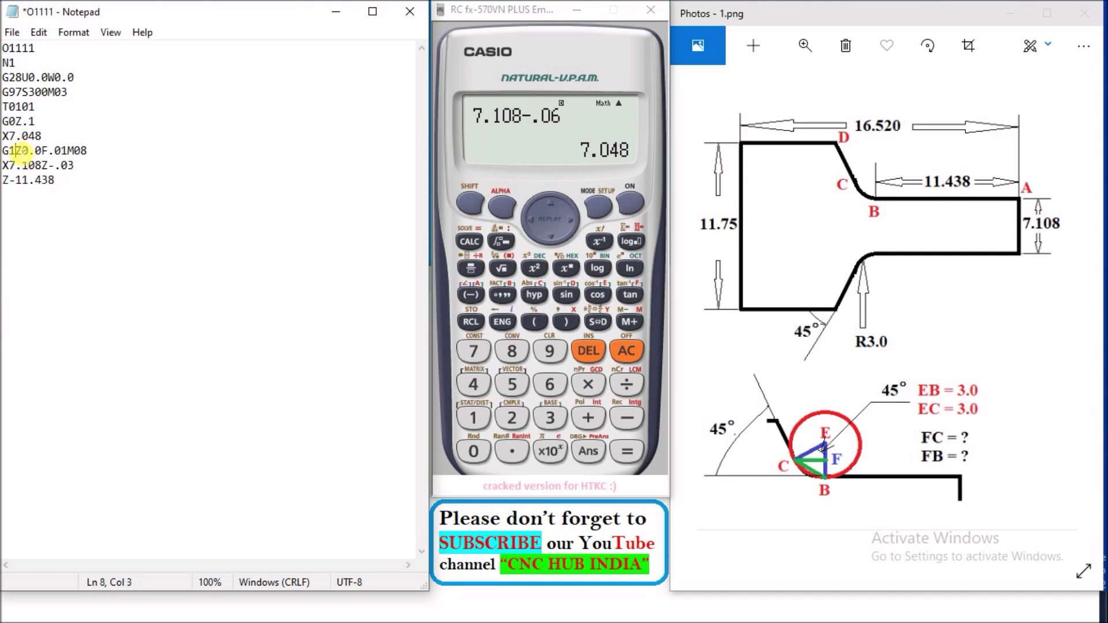
Insert G42 after G1 so the feed line reads G1G42Z0.0F.01M08
{"action": "type", "text": "G42"}
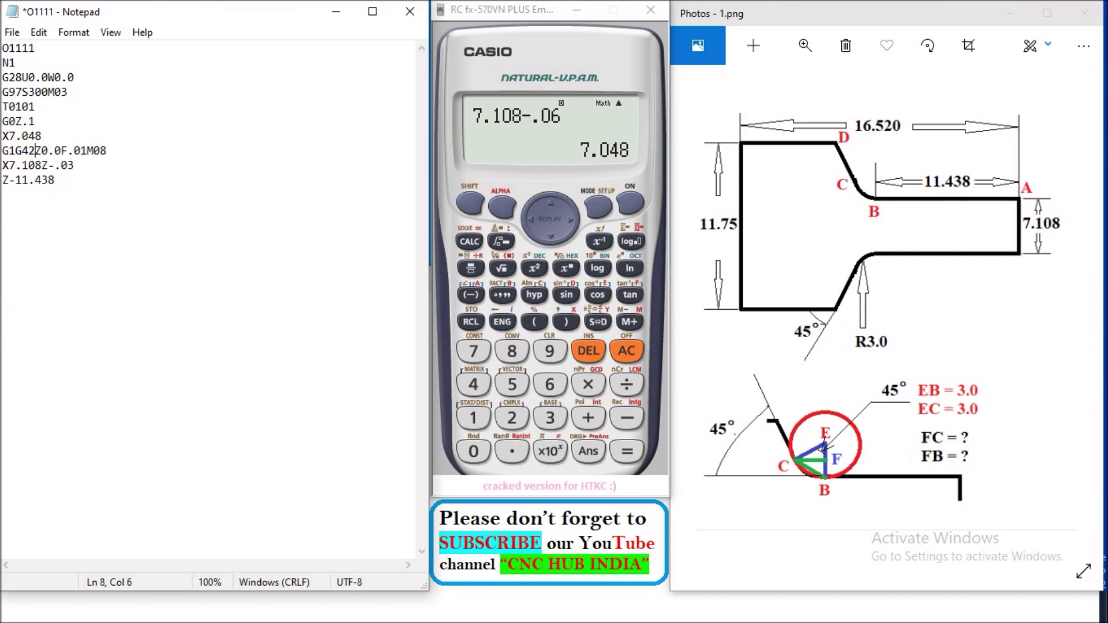
{"action": "left_click", "coordinate": [52, 151]}
{"action": "left_click", "coordinate": [74, 152]}
{"action": "left_click", "coordinate": [58, 151]}
{"action": "left_click", "coordinate": [19, 150]}
{"action": "left_click_drag", "start_coordinate": [12, 151], "coordinate": [35, 151]}
{"action": "left_click", "coordinate": [35, 152]}
{"action": "left_click", "coordinate": [15, 151]}
{"action": "left_click", "coordinate": [35, 151]}
Review the contour lines and start a new line after Z-11.438 for the arc
{"action": "left_click", "coordinate": [29, 165]}
{"action": "left_click", "coordinate": [63, 186]}
{"action": "left_click", "coordinate": [4, 166]}
{"action": "mouse_move", "coordinate": [3, 166]}
{"action": "left_mouse_down"}
{"action": "mouse_move", "coordinate": [48, 166]}
{"action": "mouse_move", "coordinate": [66, 195]}
{"action": "left_mouse_up"}
{"action": "left_click", "coordinate": [49, 166]}
{"action": "left_click", "coordinate": [65, 196]}
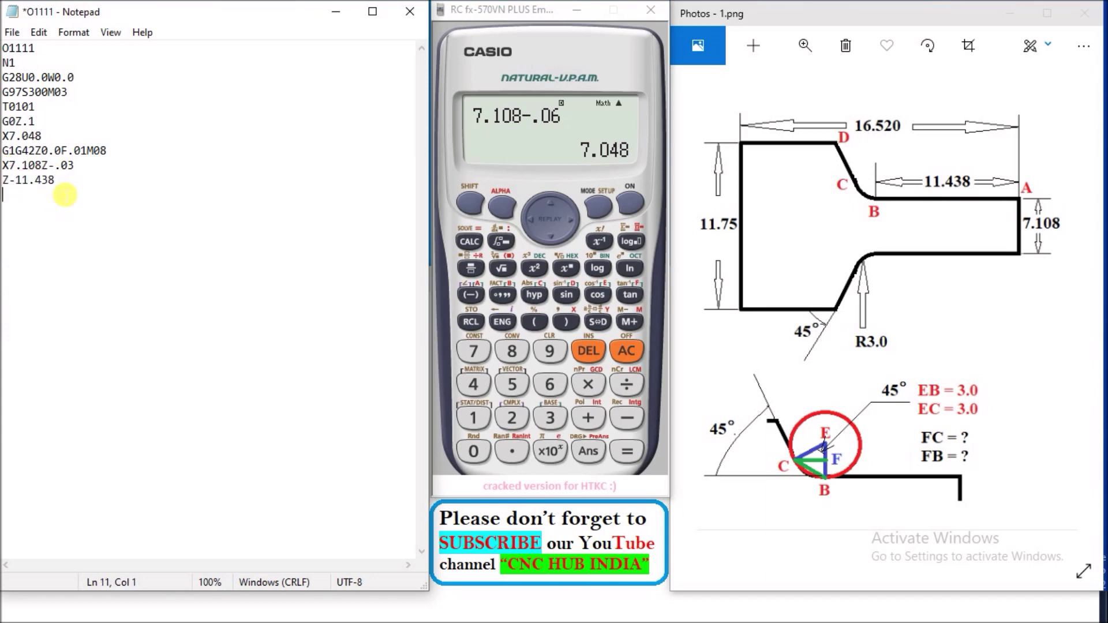
{"action": "left_click", "coordinate": [63, 186]}
{"action": "key", "text": "Return"}
Type the arc line G02X Z R3.0F.005, leaving the X and Z values blank
{"action": "type", "text": "G02"}
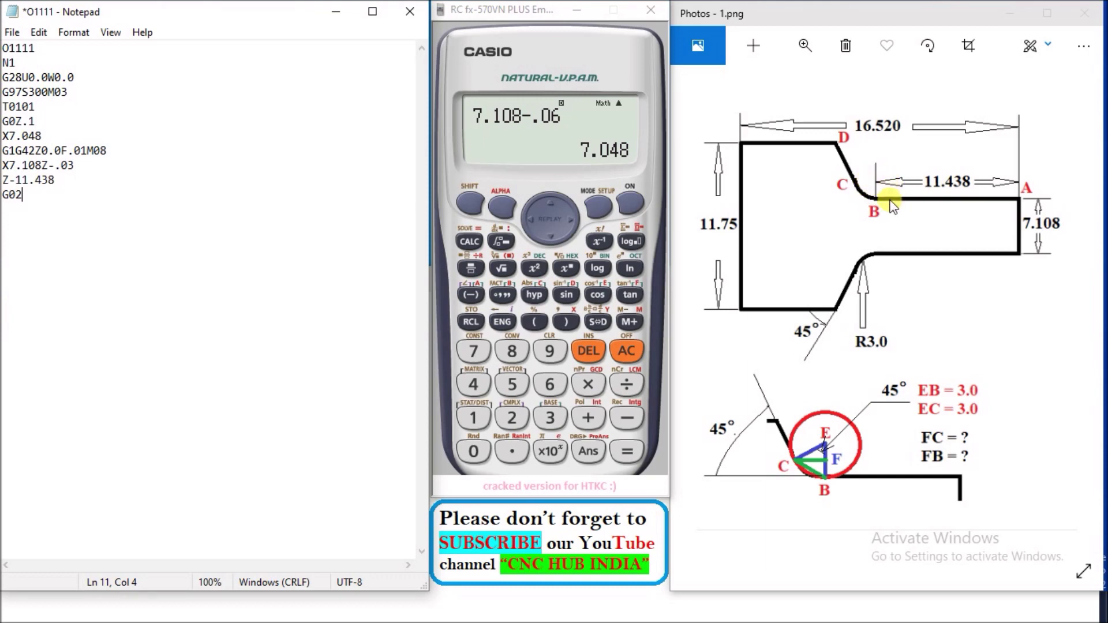
{"action": "type", "text": "X "}
{"action": "type", "text": "Z R3.0"}
{"action": "type", "text": "F.005"}
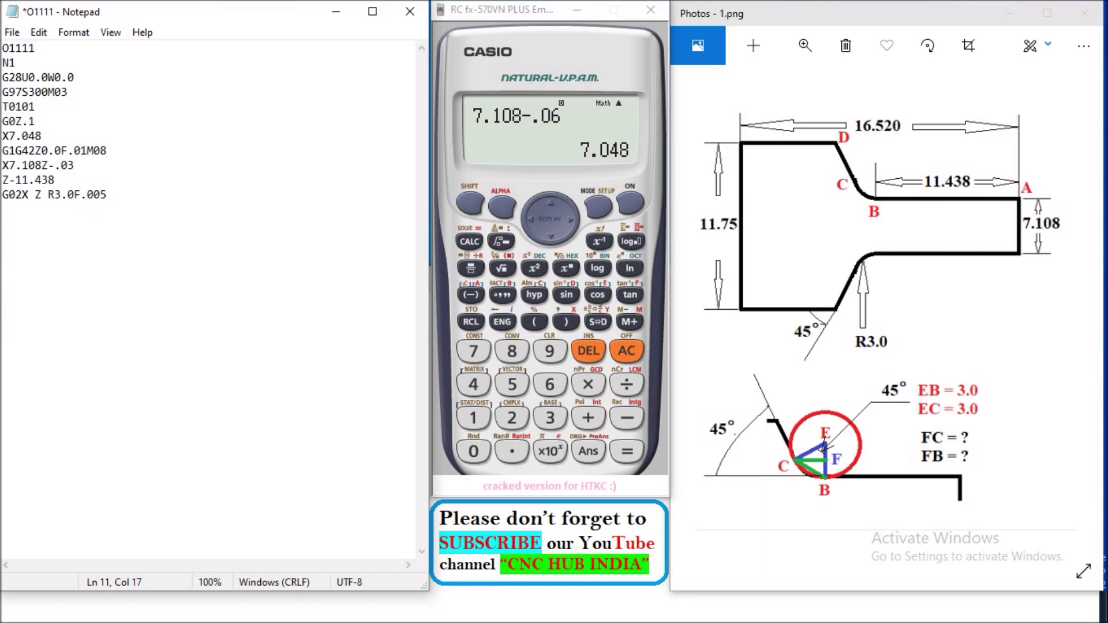
{"action": "key", "text": "Return"}
{"action": "key", "text": "Return"}
{"action": "key", "text": "Return"}
{"action": "left_click_drag", "start_coordinate": [20, 195], "coordinate": [29, 196]}
{"action": "left_click", "coordinate": [42, 196]}
{"action": "left_click", "coordinate": [630, 203]}
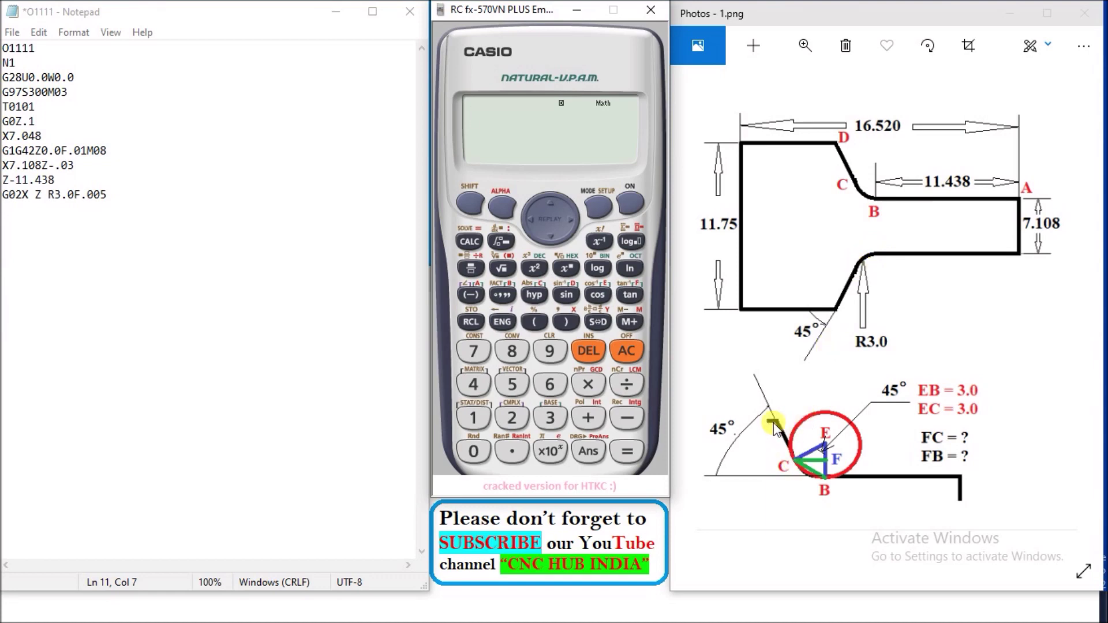
{"action": "left_click_drag", "start_coordinate": [772, 425], "coordinate": [798, 439]}
{"action": "left_click_drag", "start_coordinate": [35, 195], "coordinate": [42, 195]}
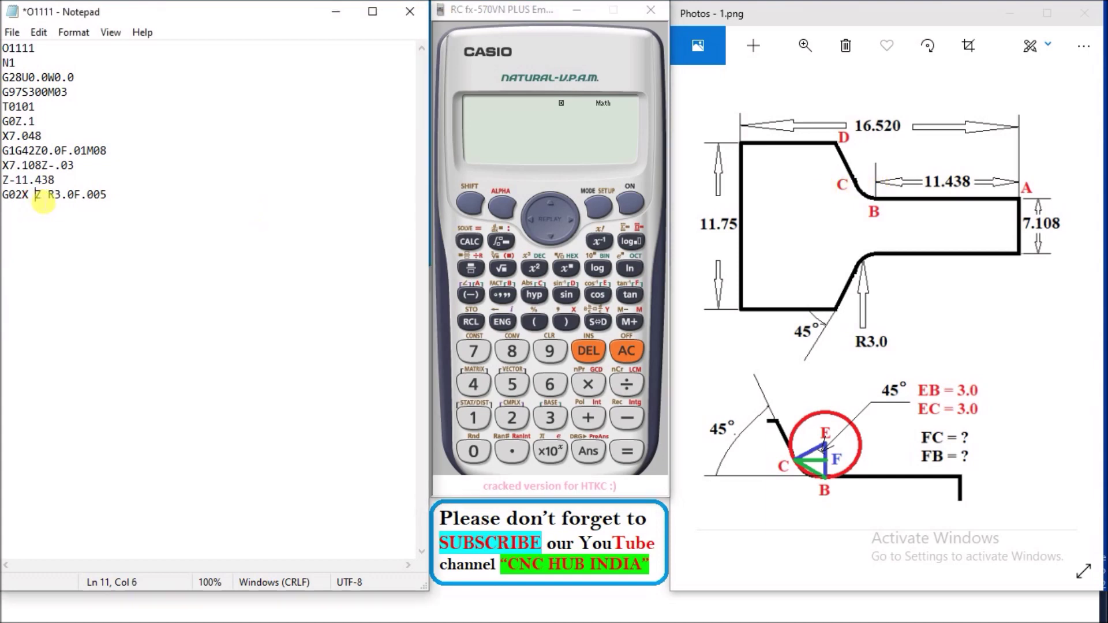
Below the program, write the note 'Z = FC', correcting the mistyped CF
{"action": "left_click", "coordinate": [8, 369]}
{"action": "type", "text": "Z"}
{"action": "type", "text": " ="}
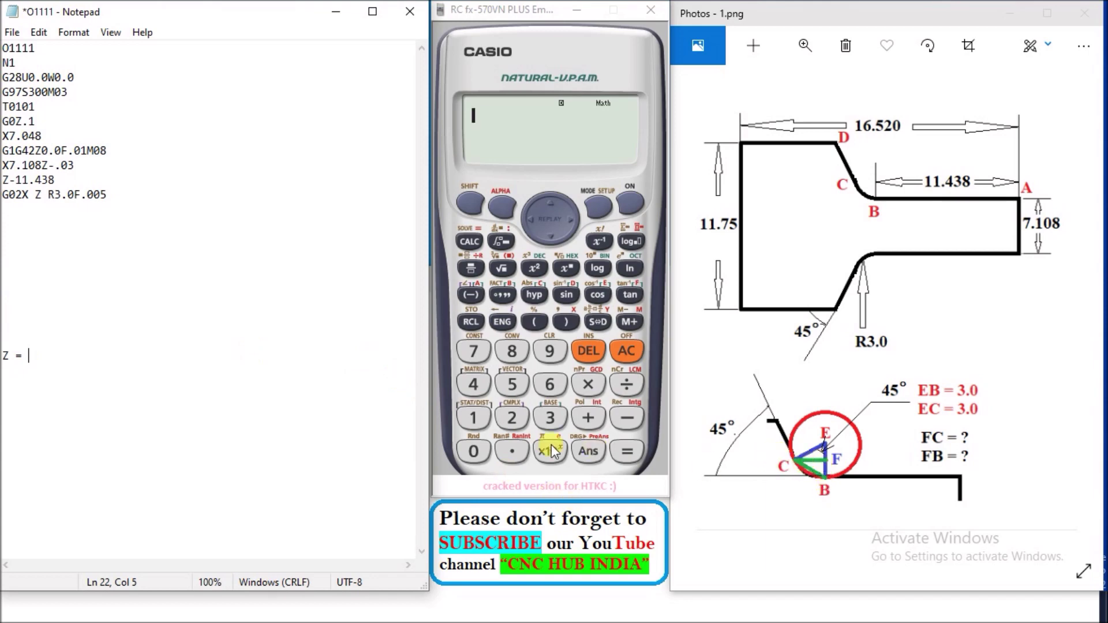
{"action": "type", "text": "CF"}
{"action": "key", "text": "BackSpace"}
{"action": "key", "text": "BackSpace"}
{"action": "type", "text": "FC"}
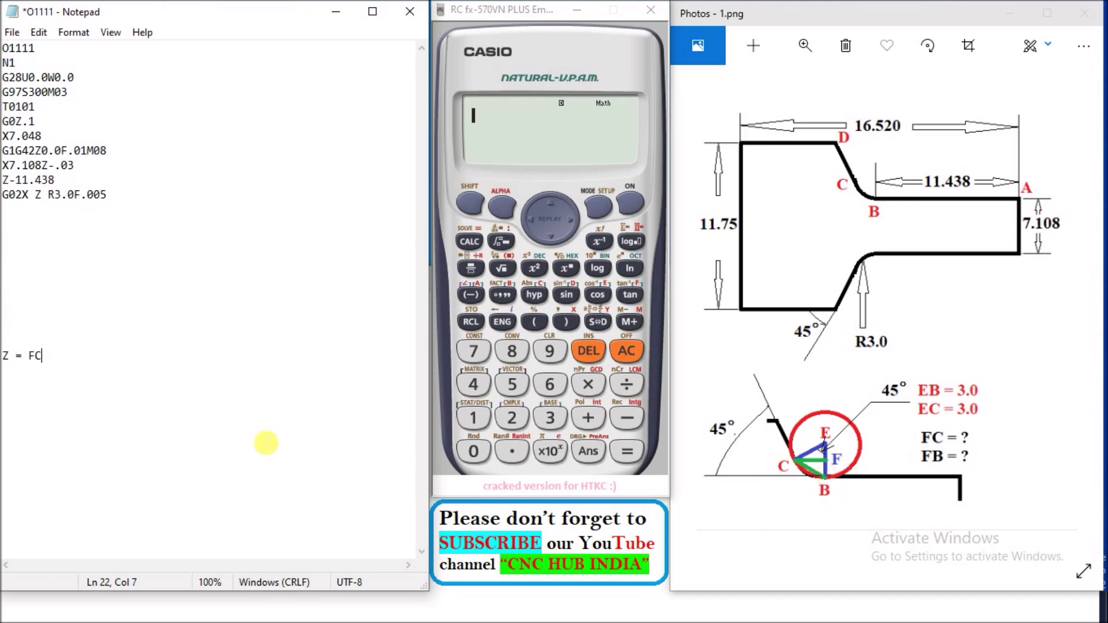
{"action": "key", "text": "Return"}
{"action": "key", "text": "Return"}
Add the notes 'TRIANGLE CFE' and 'EC=', leaving blank lines between them
{"action": "type", "text": "TRIANGLE "}
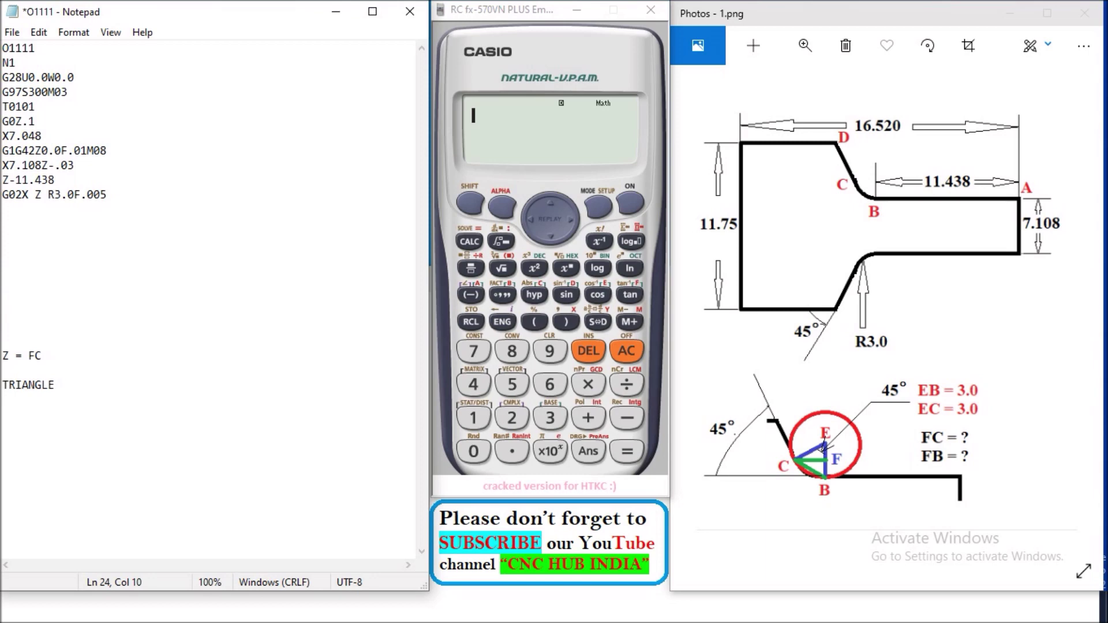
{"action": "type", "text": "CE"}
{"action": "type", "text": "F"}
{"action": "key", "text": "BackSpace"}
{"action": "key", "text": "BackSpace"}
{"action": "type", "text": "FE"}
{"action": "key", "text": "Return"}
{"action": "type", "text": "EC"}
{"action": "type", "text": "="}
{"action": "left_click", "coordinate": [5, 402]}
{"action": "key", "text": "Return"}
{"action": "key", "text": "Return"}
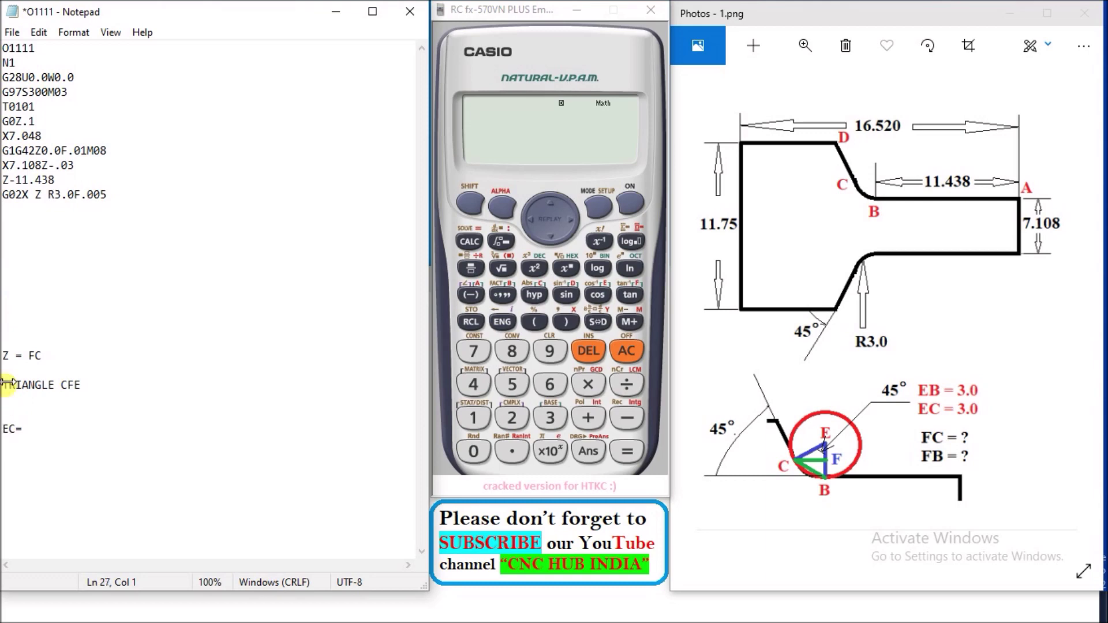
{"action": "left_click", "coordinate": [11, 405]}
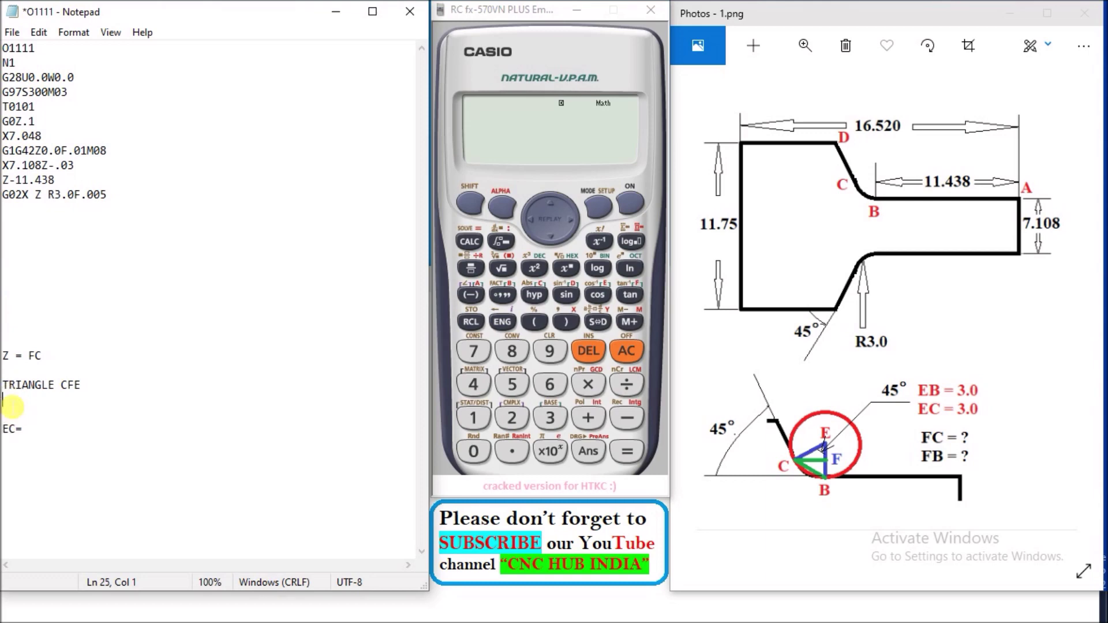
Type the note 'BASE= EF=' under TRIANGLE CFE
{"action": "type", "text": "BASE"}
{"action": "type", "text": "="}
{"action": "key", "text": "Left"}
{"action": "key", "text": "Left"}
{"action": "key", "text": "Left"}
{"action": "key", "text": "Left"}
{"action": "key", "text": "Return"}
{"action": "key", "text": "Right"}
{"action": "key", "text": "Right"}
{"action": "key", "text": "Right"}
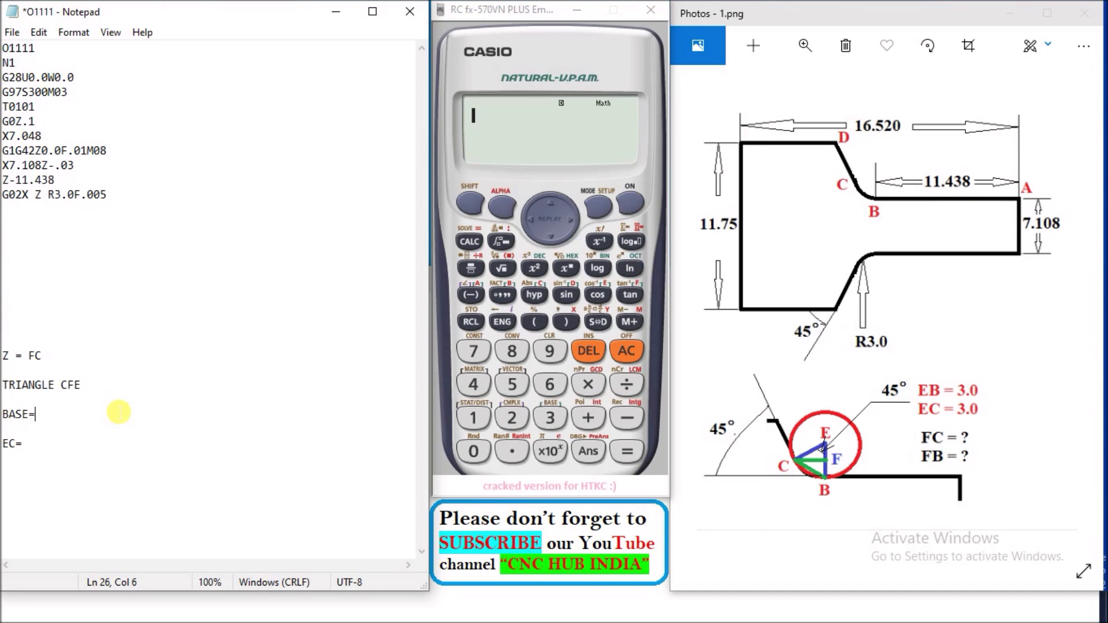
{"action": "type", "text": "EF"}
{"action": "type", "text": "="}
{"action": "key", "text": "Left"}
Fix the spacing so it reads 'BASE= EF = ?' and begin a 'PERPENDICULAR =' line
{"action": "key", "text": "Left"}
{"action": "key", "text": "Left"}
{"action": "key", "text": "Right"}
{"action": "left_click", "coordinate": [61, 413]}
{"action": "key", "text": "Left"}
{"action": "key", "text": "Right"}
{"action": "key", "text": "Down"}
{"action": "key", "text": "Left"}
{"action": "type", "text": "?"}
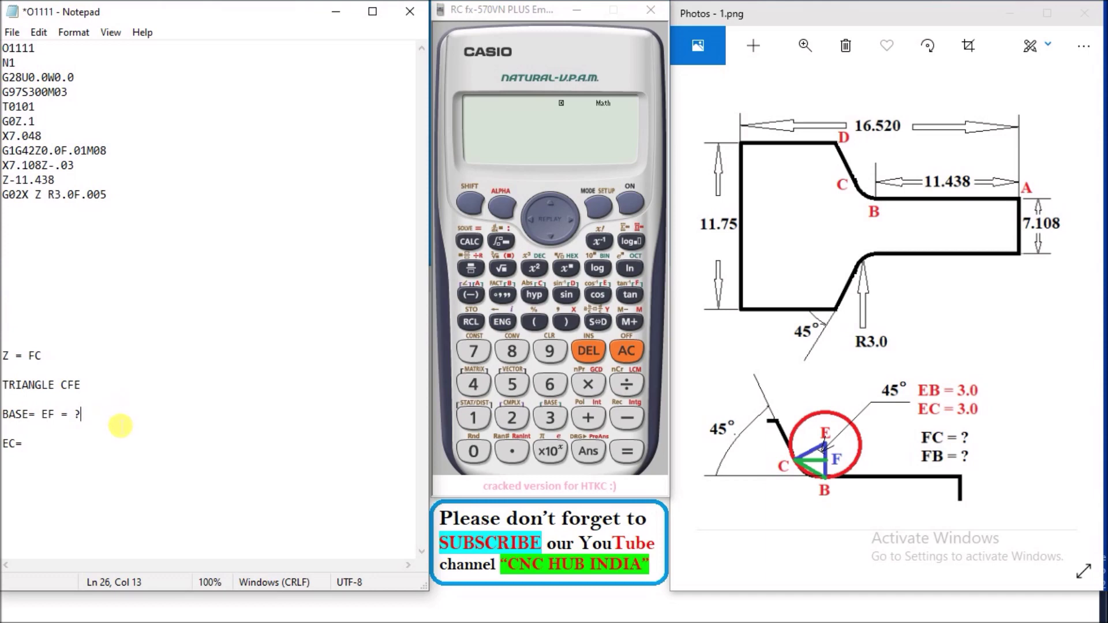
{"action": "key", "text": "Return"}
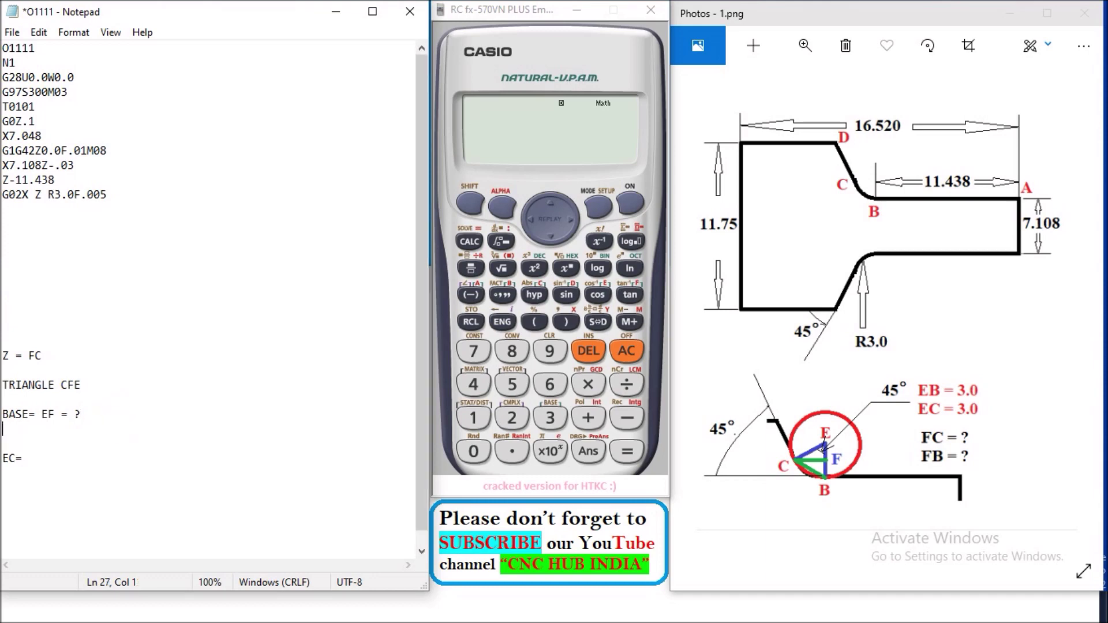
{"action": "type", "text": "PER"}
{"action": "type", "text": "PENDICULAR ="}
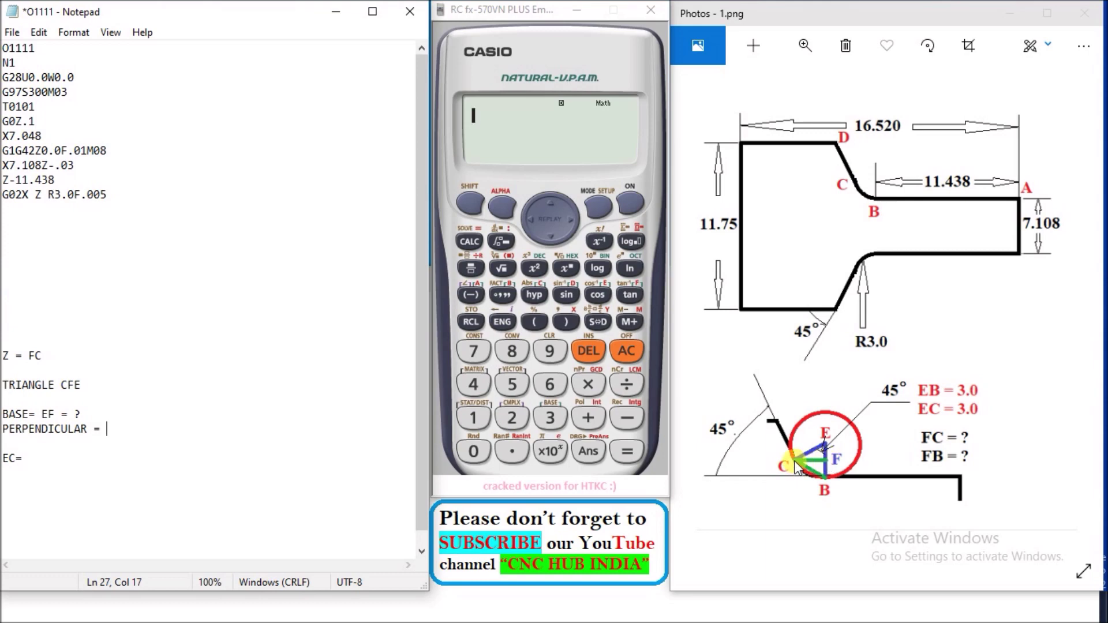
Complete the triangle notes with 'PERPENDICULAR = FC = ?' and 'HYP. = EC = 3.0'
{"action": "type", "text": "FC"}
{"action": "type", "text": " = "}
{"action": "type", "text": "?"}
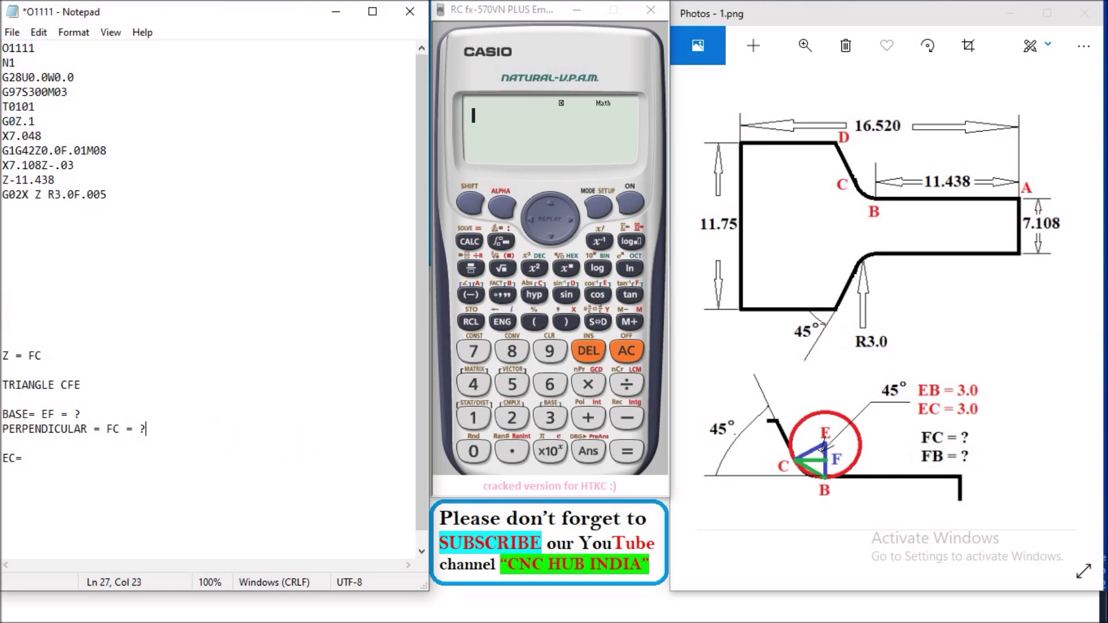
{"action": "key", "text": "Return"}
{"action": "key", "text": "Return"}
{"action": "key", "text": "BackSpace"}
{"action": "type", "text": "HYP"}
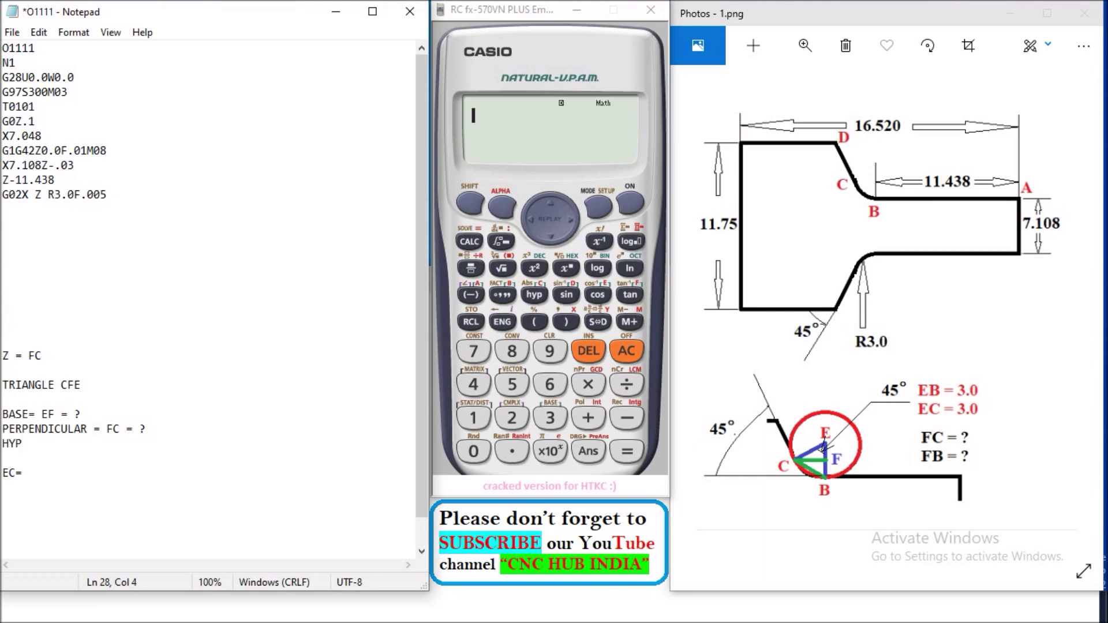
{"action": "type", "text": ". "}
{"action": "type", "text": "="}
{"action": "type", "text": "EC = "}
{"action": "type", "text": "3.0"}
{"action": "key", "text": "Return"}
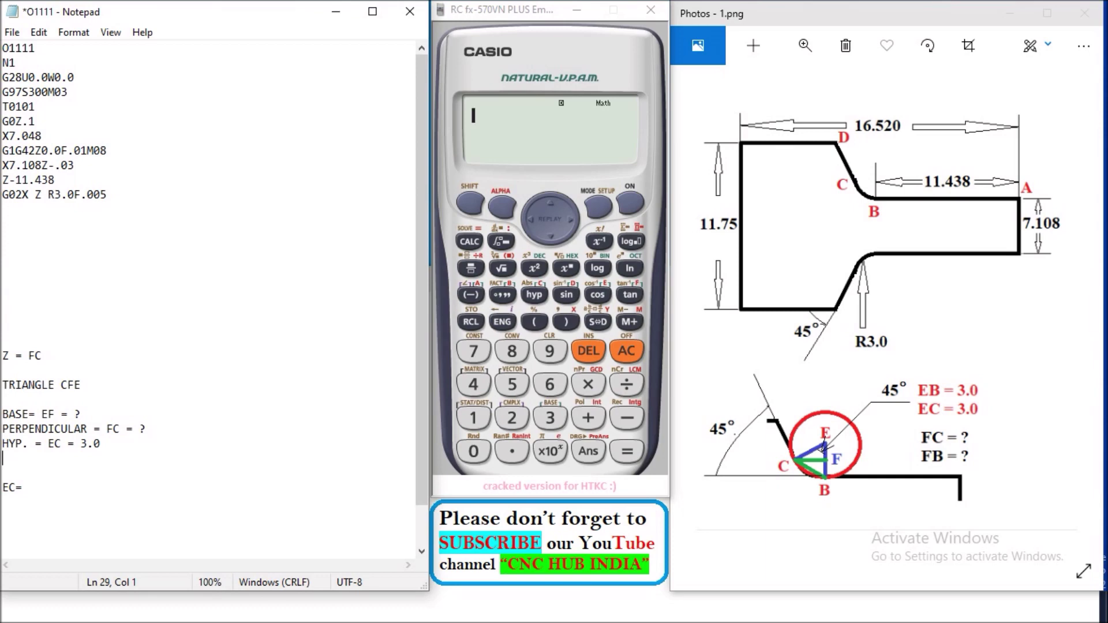
Start the sine note 'SIN45 = FC/EC' below the triangle notes
{"action": "key", "text": "Return"}
{"action": "type", "text": "SING"}
{"action": "key", "text": "BackSpace"}
{"action": "key", "text": "BackSpace"}
{"action": "type", "text": "45"}
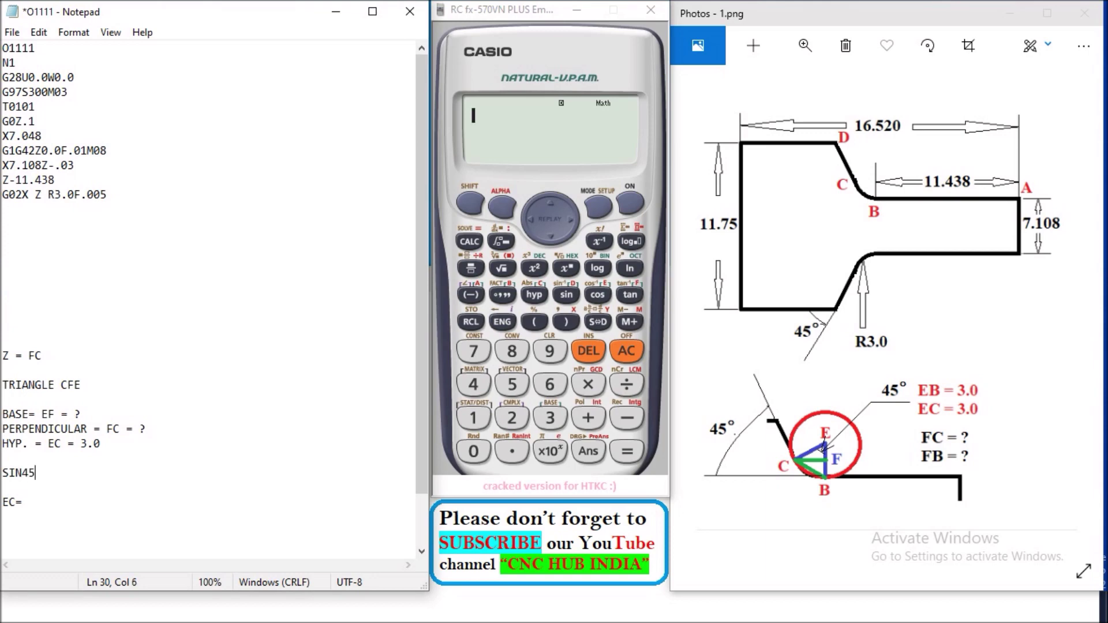
{"action": "type", "text": " ="}
{"action": "left_click", "coordinate": [4, 432]}
{"action": "left_click_drag", "start_coordinate": [5, 432], "coordinate": [136, 443]}
{"action": "left_click", "coordinate": [127, 444]}
{"action": "left_click", "coordinate": [68, 481]}
{"action": "type", "text": "FC"}
{"action": "type", "text": "/"}
{"action": "type", "text": "E"}
{"action": "type", "text": "C"}
Extend the sine note to 'SIN45 = FC/EC = FC/3.0'
{"action": "left_click_drag", "start_coordinate": [62, 480], "coordinate": [86, 477]}
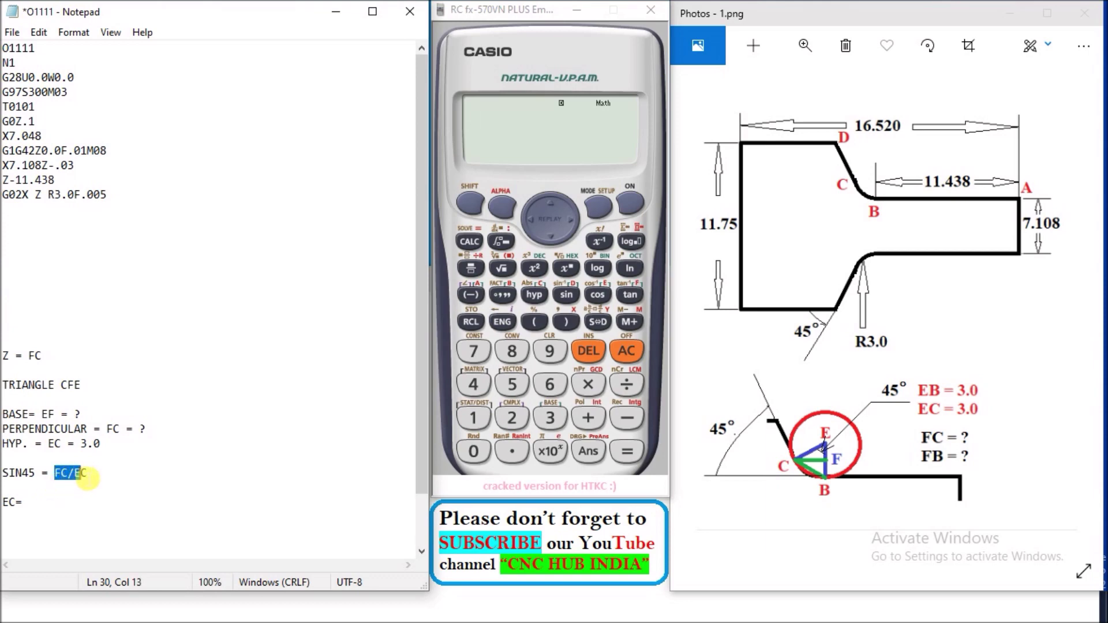
{"action": "left_click_drag", "start_coordinate": [56, 479], "coordinate": [89, 475]}
{"action": "left_click", "coordinate": [92, 479]}
{"action": "left_click", "coordinate": [88, 476]}
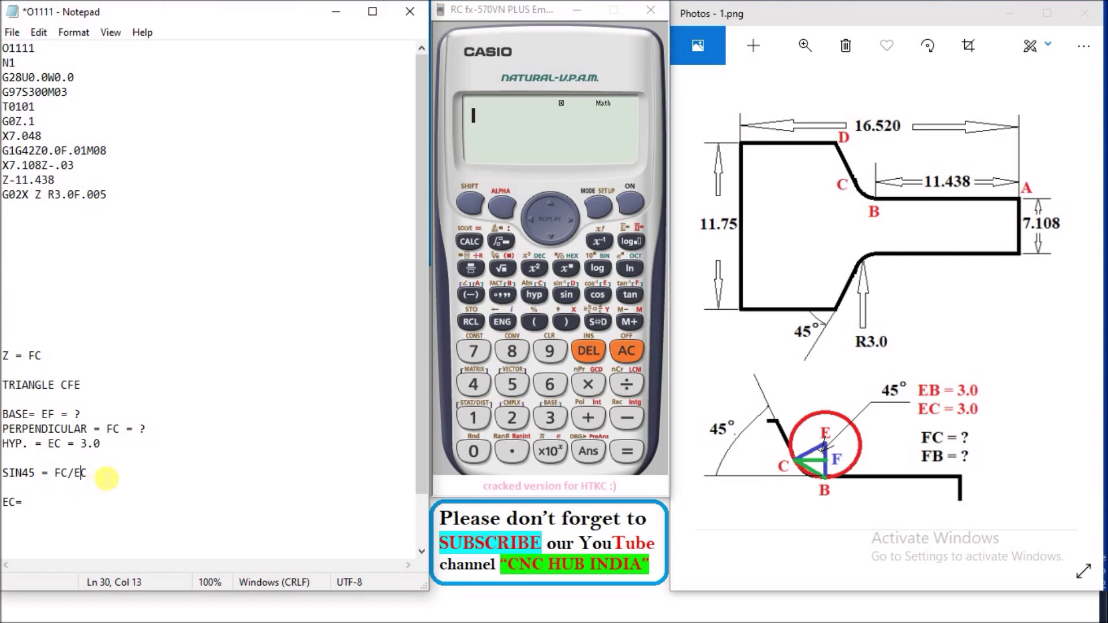
{"action": "type", "text": " = "}
{"action": "type", "text": "FC"}
{"action": "type", "text": "/"}
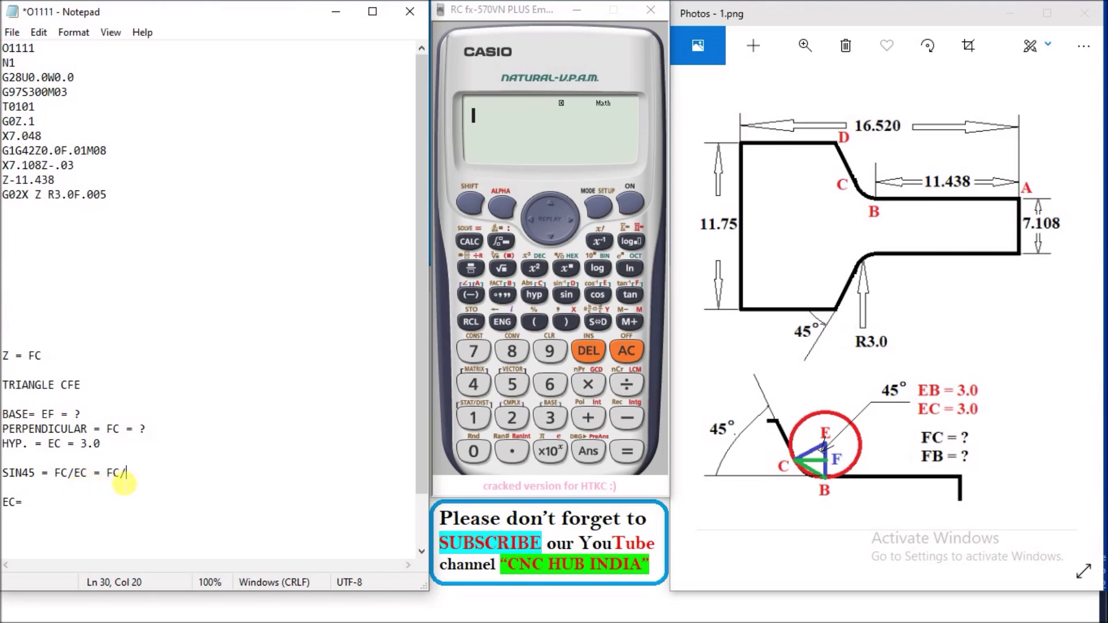
{"action": "type", "text": "3.0"}
{"action": "left_click_drag", "start_coordinate": [127, 473], "coordinate": [146, 472]}
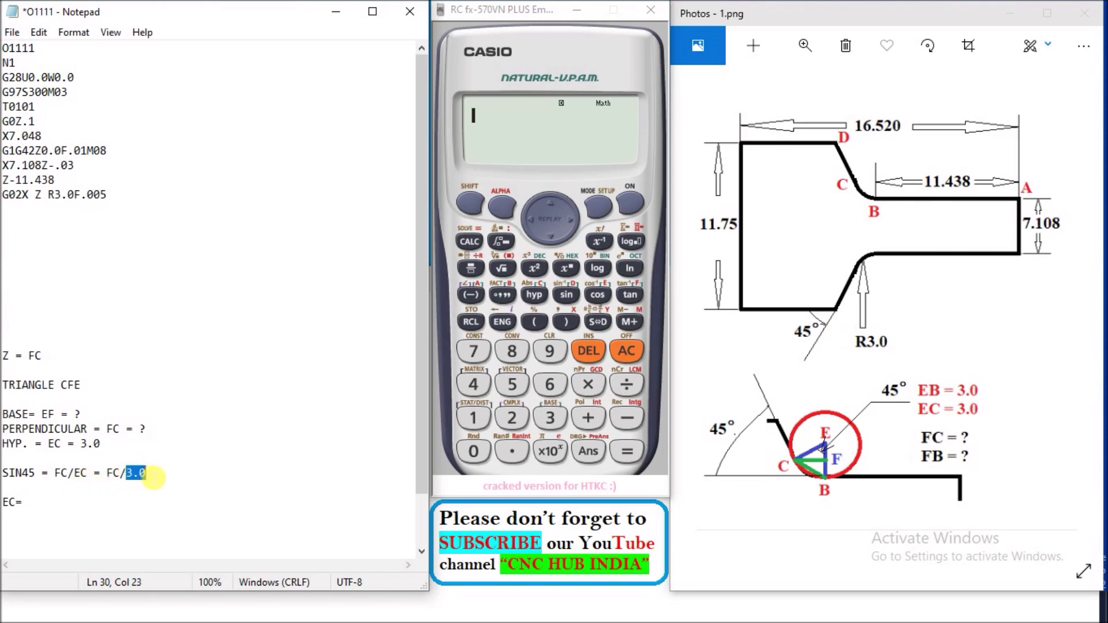
{"action": "left_click", "coordinate": [157, 478]}
Rearrange the relation on a new line as 'SIN45 X 3.0 = FC'
{"action": "key", "text": "Return"}
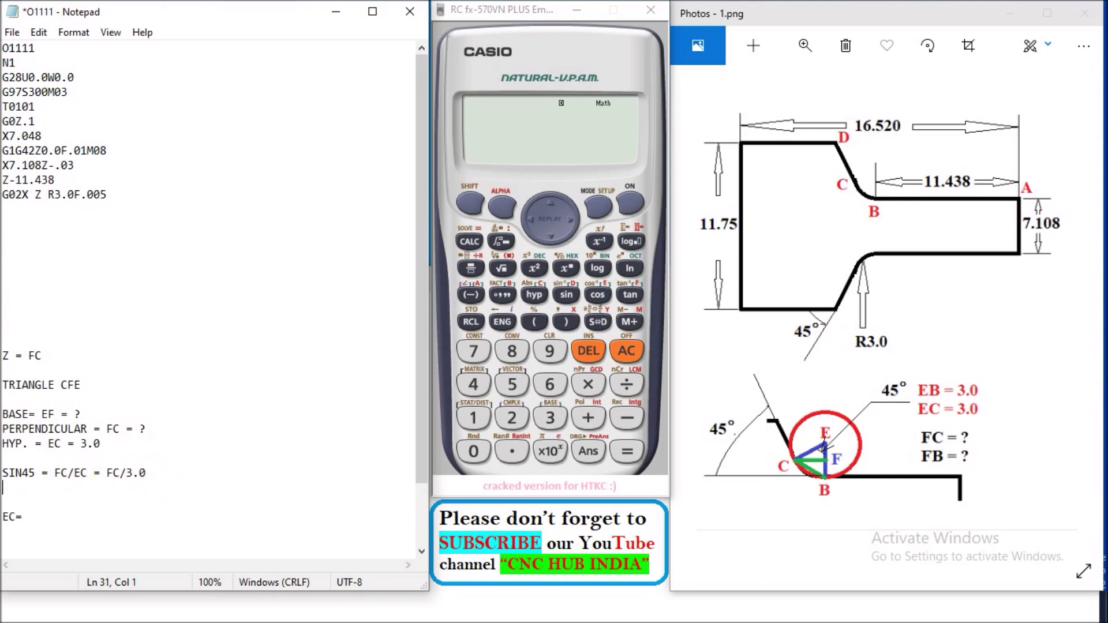
{"action": "type", "text": "SIN45 X 3.0 = FC"}
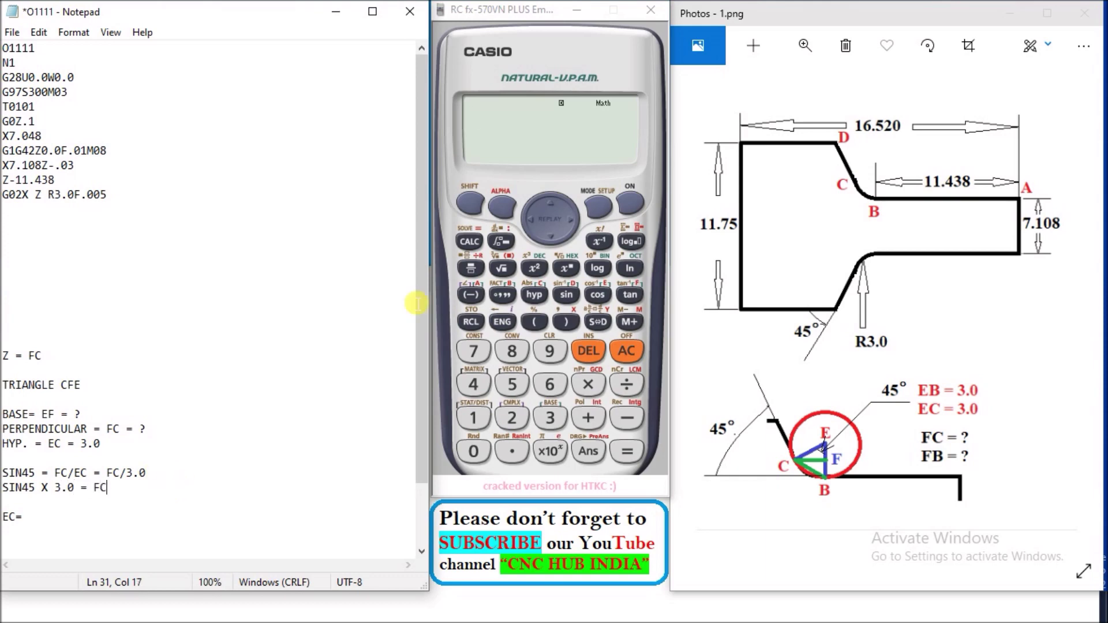
{"action": "left_click", "coordinate": [629, 188]}
Calculate sin(45)×3.0 = 2.121320344 and record '2.121 = FC' in the notes
{"action": "left_click", "coordinate": [571, 288]}
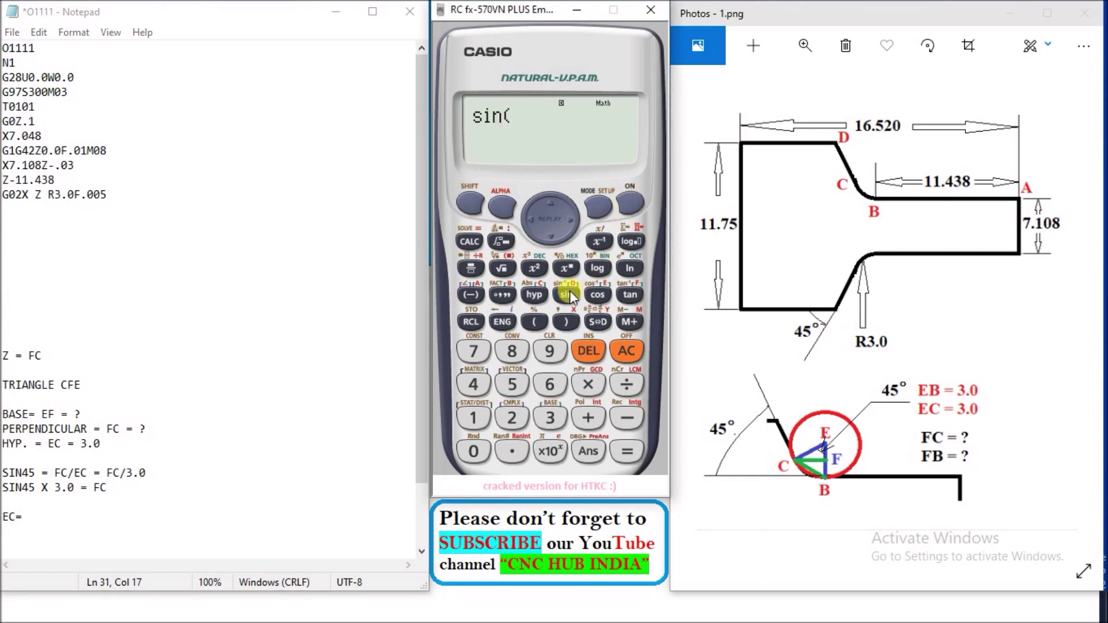
{"action": "type", "text": "45)"}
{"action": "type", "text": "*"}
{"action": "type", "text": "3.0"}
{"action": "key", "text": "Return"}
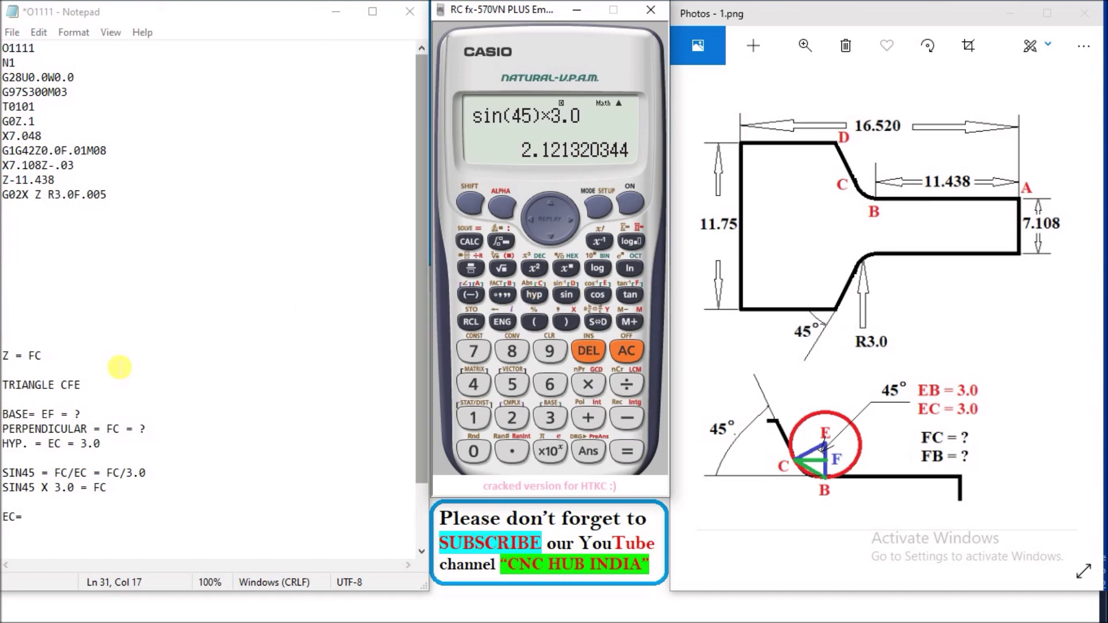
{"action": "left_click", "coordinate": [120, 495]}
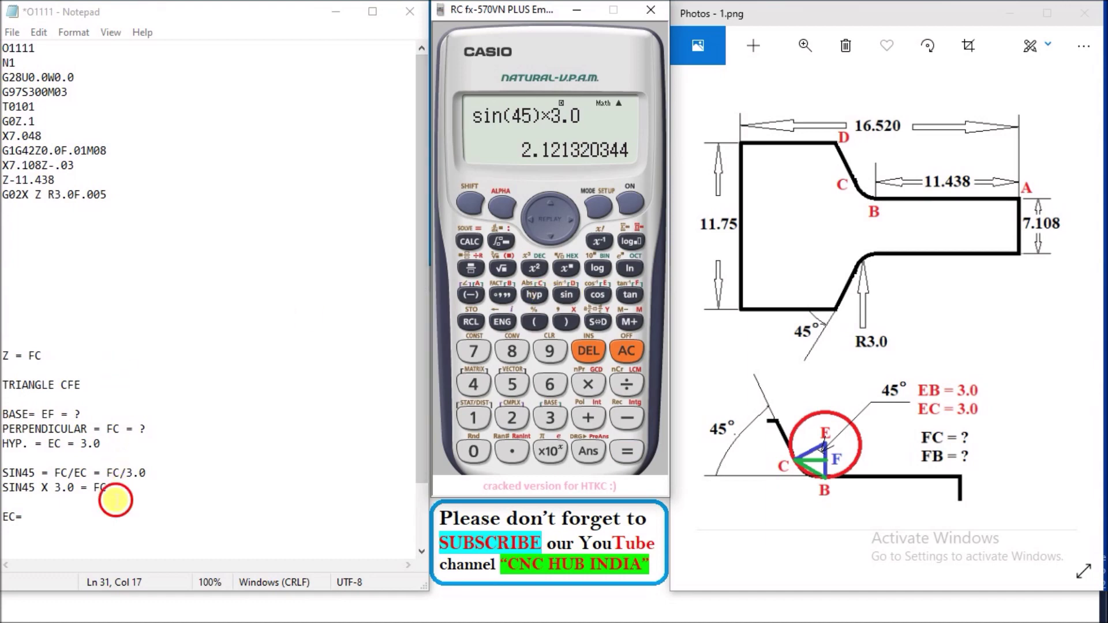
{"action": "key", "text": "Return"}
{"action": "type", "text": "2.121"}
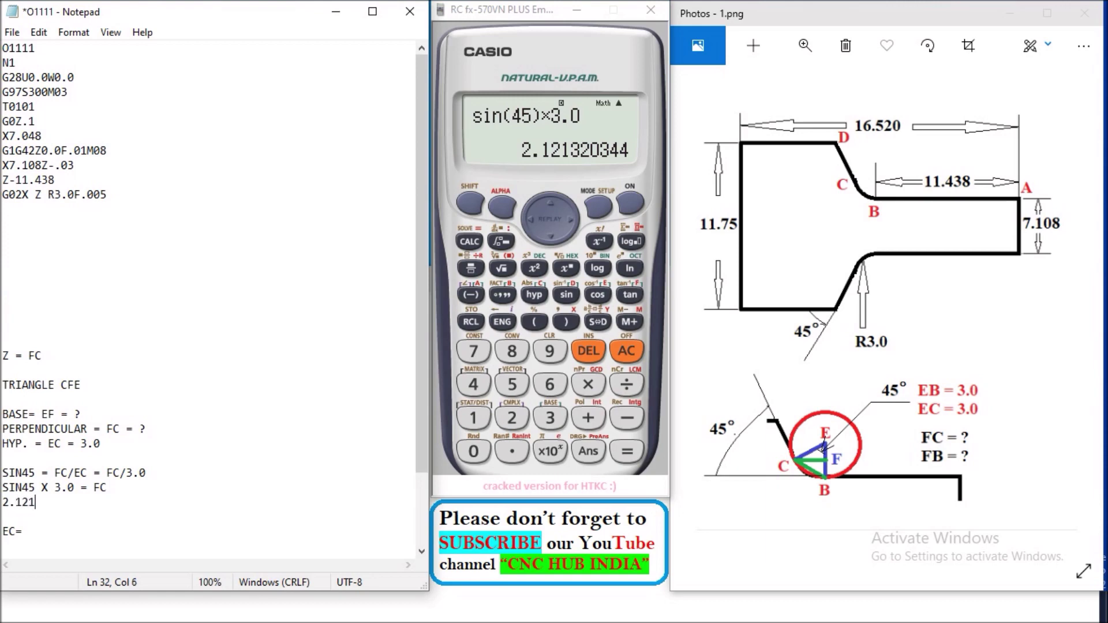
{"action": "type", "text": " = "}
{"action": "type", "text": "FC"}
Extend the Z note to read 'Z = FC + AB = 2.121+11.438 ='
{"action": "left_click", "coordinate": [60, 362]}
{"action": "type", "text": "="}
{"action": "left_click", "coordinate": [43, 357]}
{"action": "type", "text": "+"}
{"action": "type", "text": " AB"}
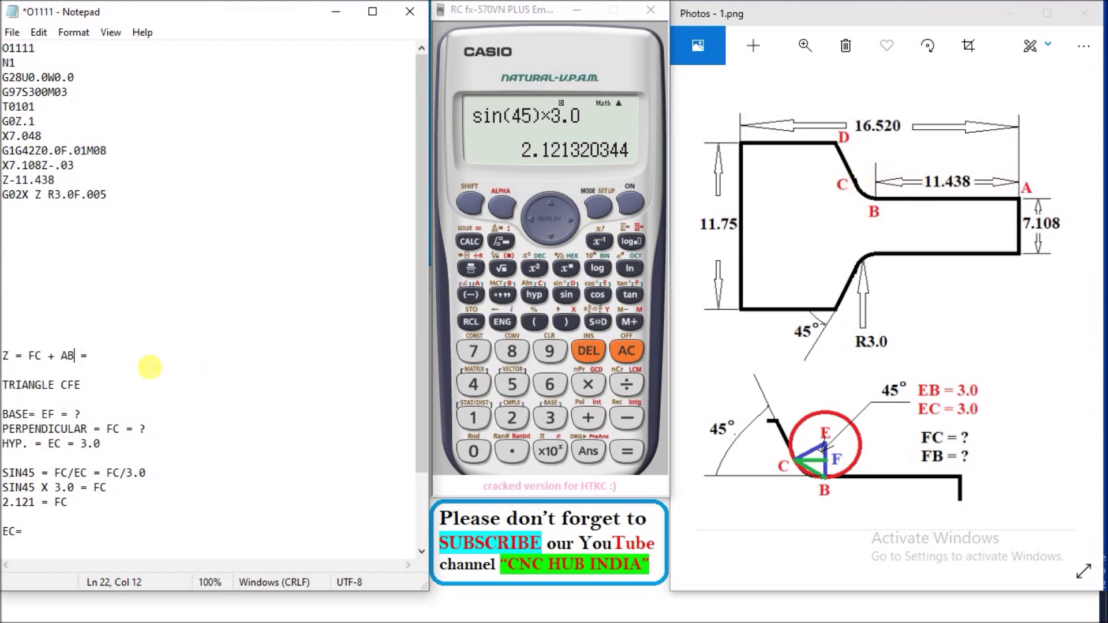
{"action": "left_click", "coordinate": [102, 362]}
{"action": "type", "text": "2."}
{"action": "type", "text": "121"}
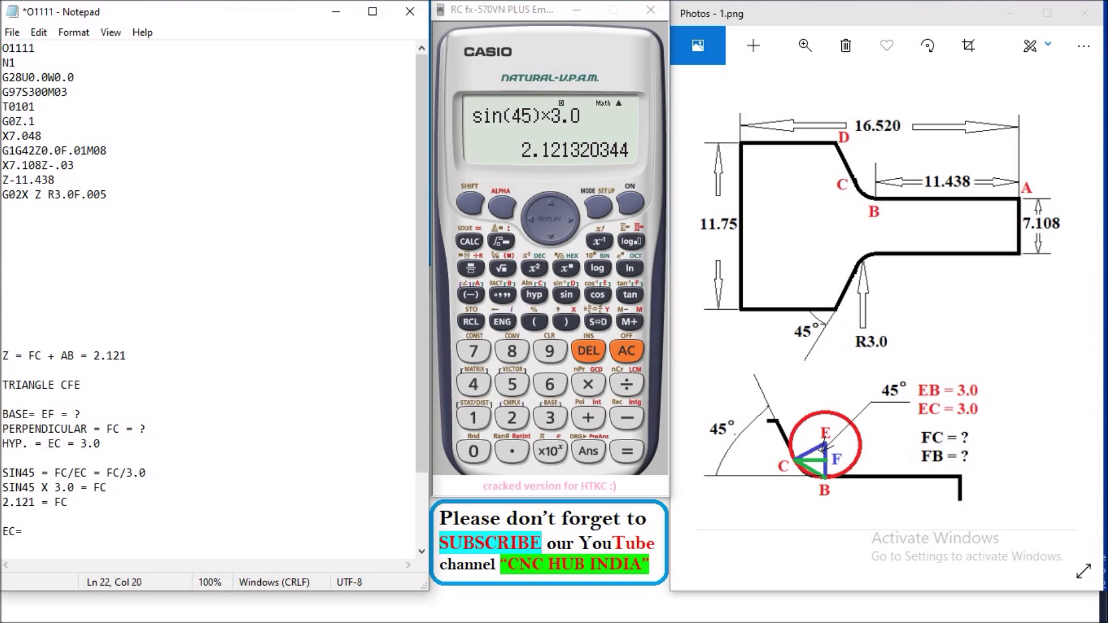
{"action": "type", "text": "+"}
{"action": "type", "text": "11.438"}
{"action": "type", "text": " ="}
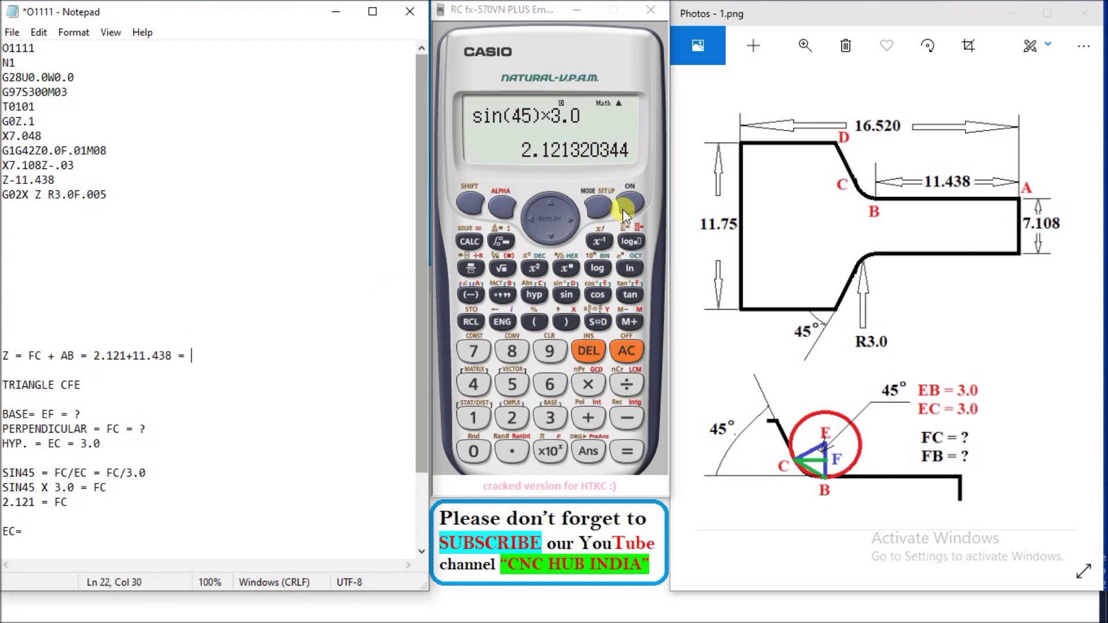
Add 2.121+11.438 on the calculator, getting 13.559
{"action": "left_click", "coordinate": [628, 206]}
{"action": "type", "text": "."}
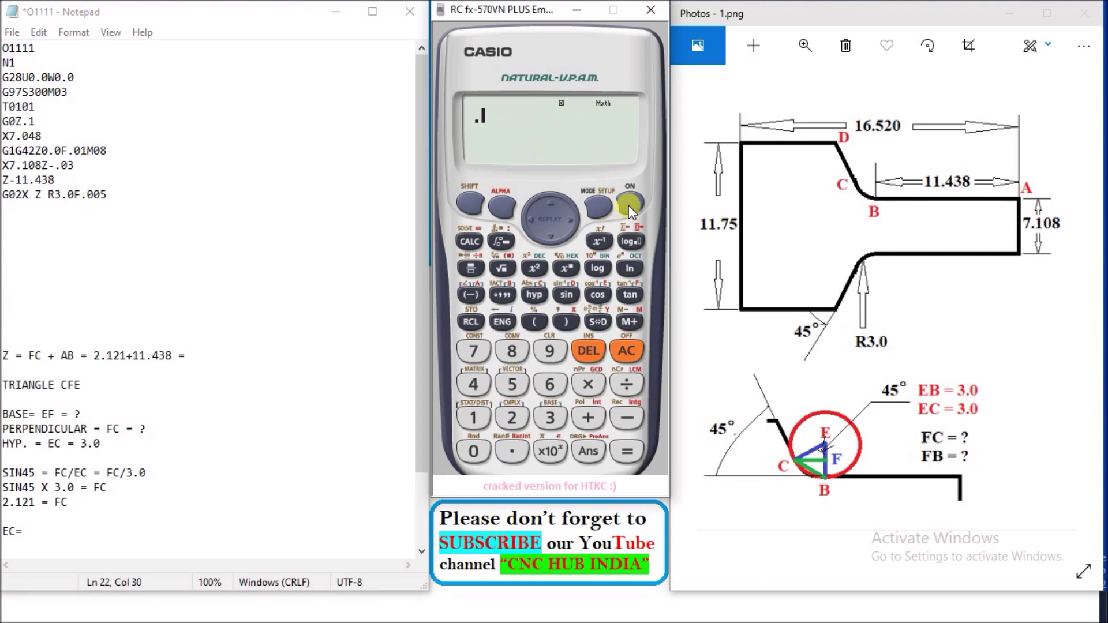
{"action": "type", "text": "121+11.438"}
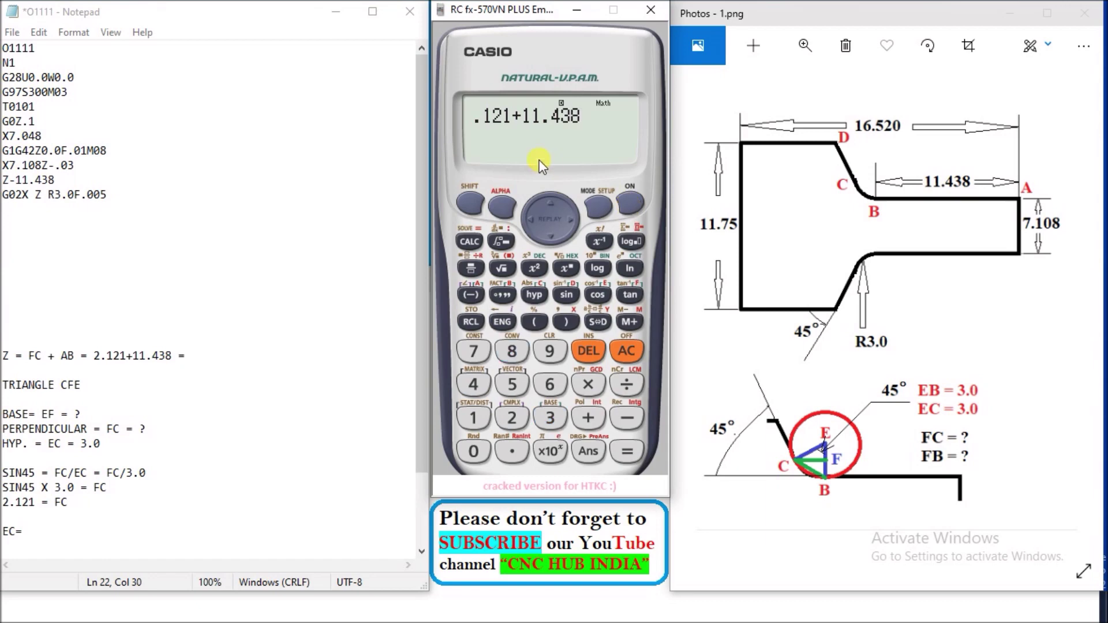
{"action": "left_click", "coordinate": [629, 203]}
{"action": "type", "text": "2.121"}
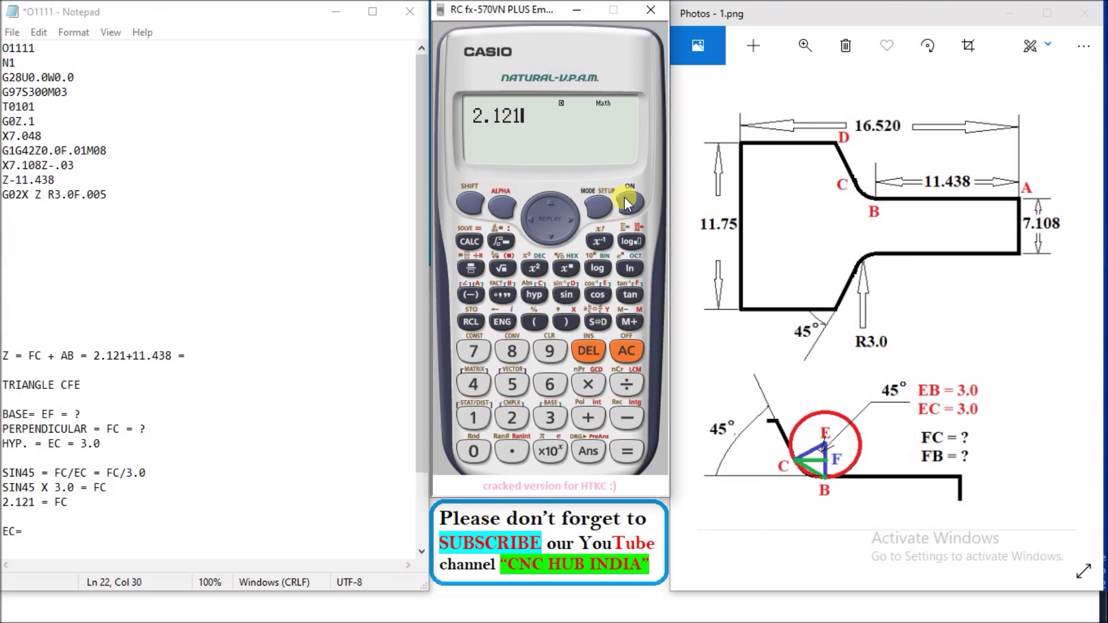
{"action": "type", "text": "+11.438"}
{"action": "key", "text": "Return"}
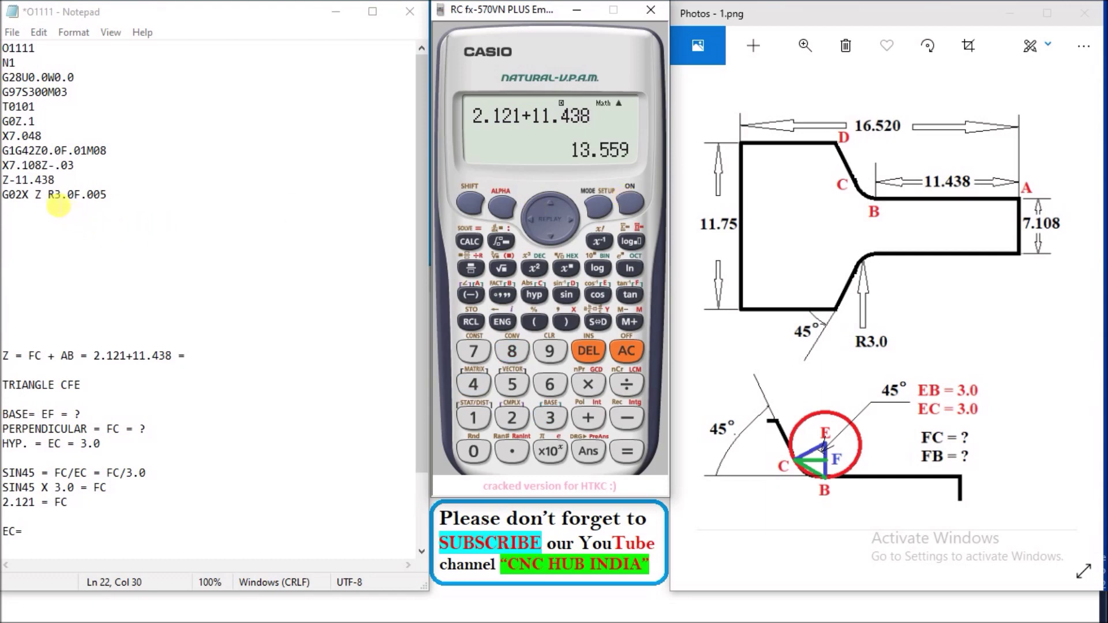
Enter Z-13.559 in the G02 arc line, matching the Z note's -13.559 result
{"action": "left_click", "coordinate": [50, 196]}
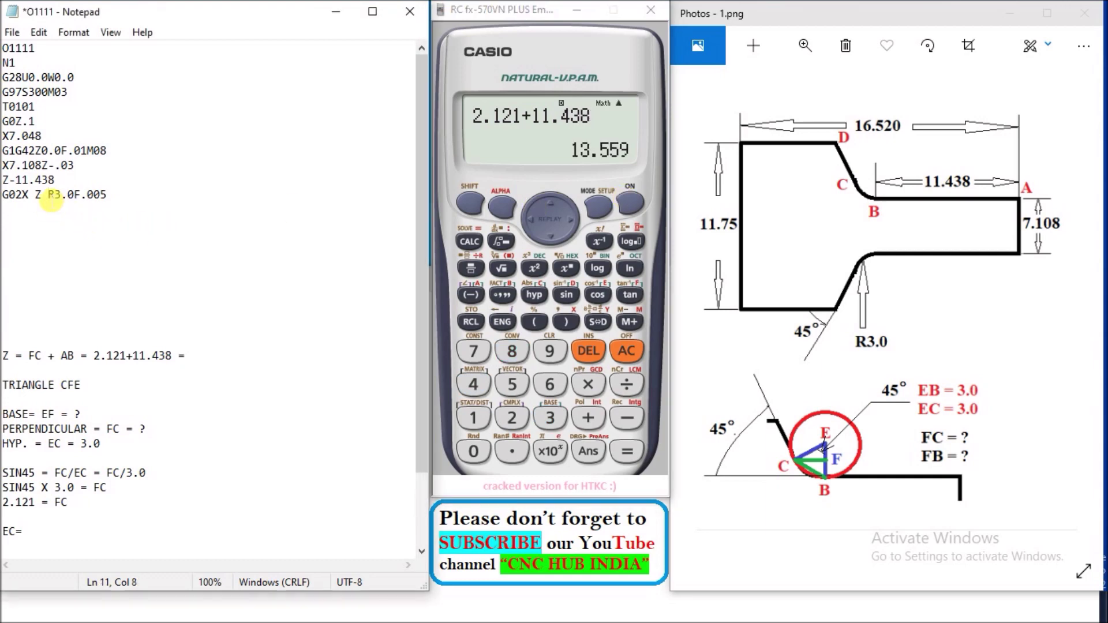
{"action": "key", "text": "Left"}
{"action": "type", "text": "-"}
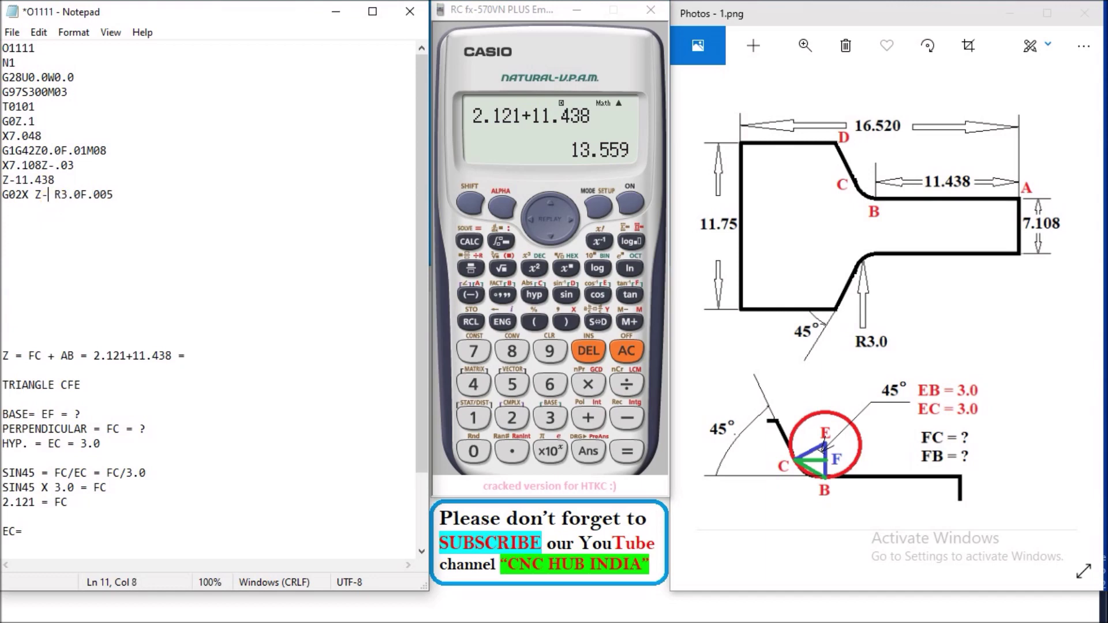
{"action": "type", "text": "13."}
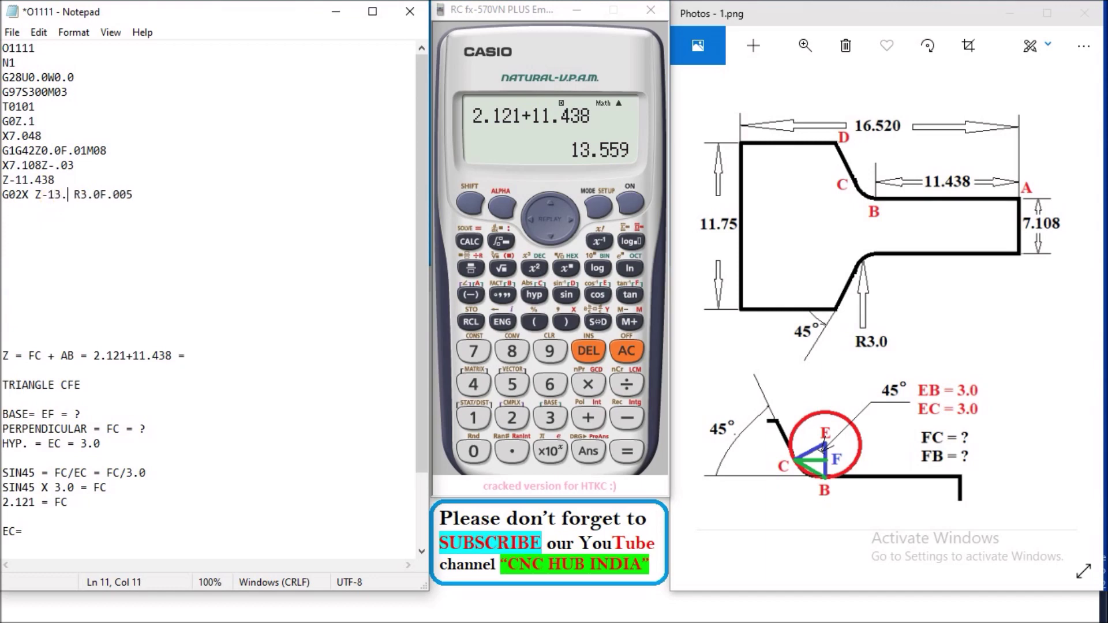
{"action": "type", "text": "559"}
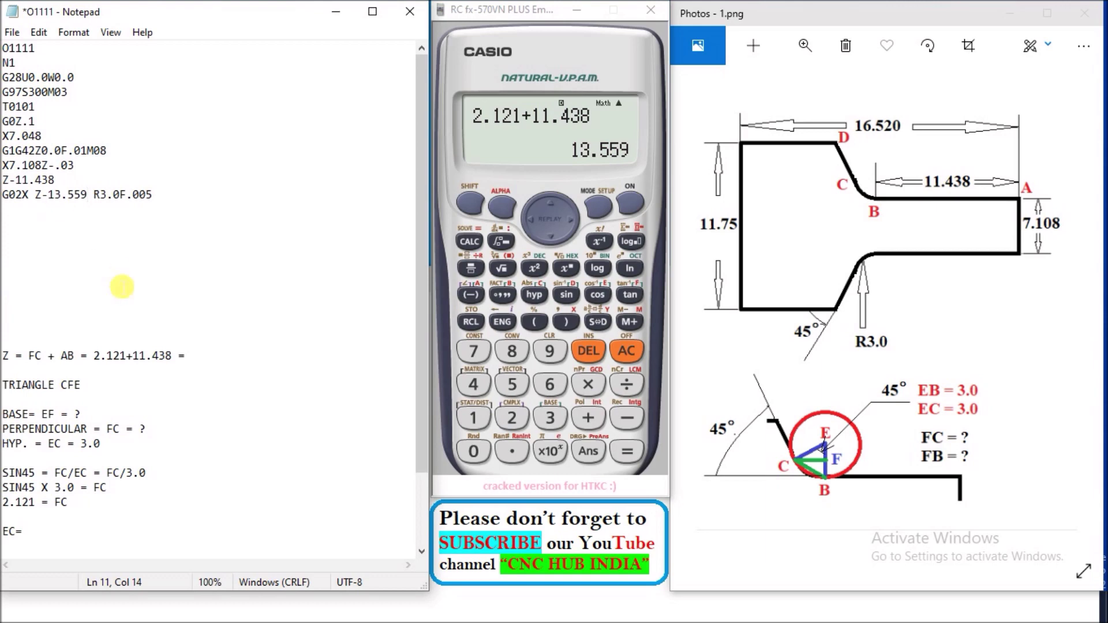
{"action": "left_click", "coordinate": [199, 353]}
{"action": "type", "text": "-13.559"}
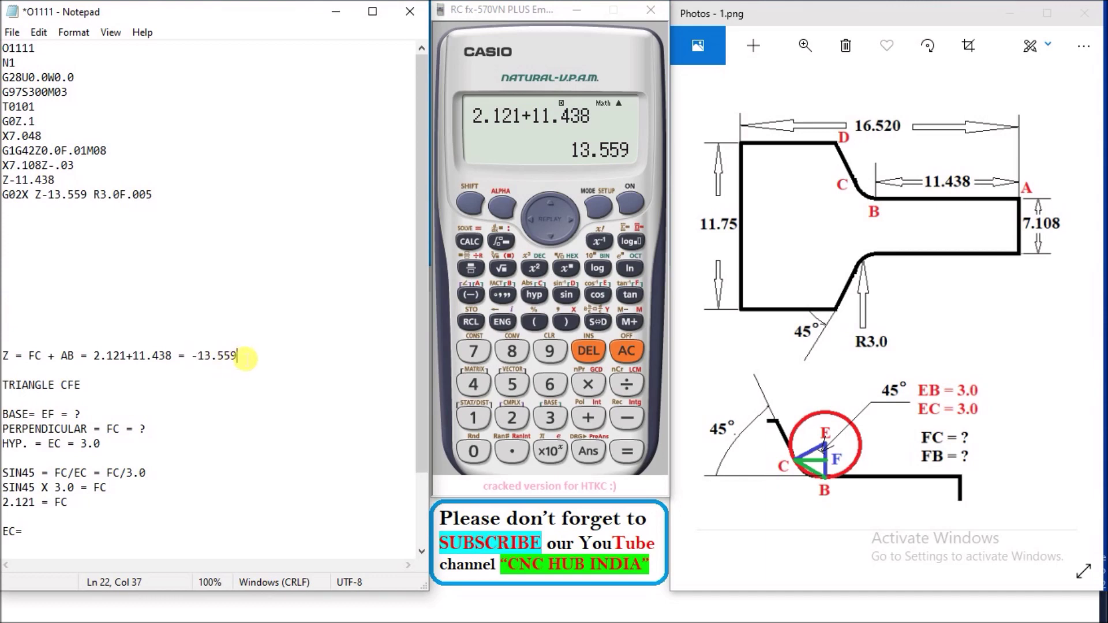
{"action": "left_click_drag", "start_coordinate": [237, 356], "coordinate": [184, 357]}
{"action": "left_click", "coordinate": [180, 356]}
{"action": "left_click_drag", "start_coordinate": [2, 415], "coordinate": [78, 508]}
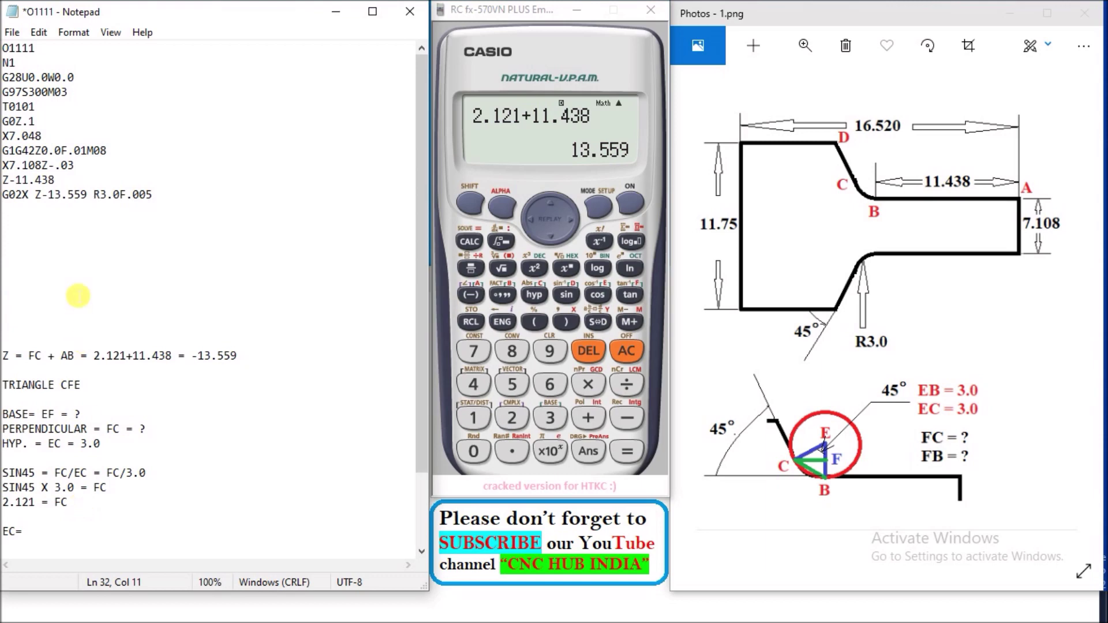
{"action": "left_click", "coordinate": [30, 197]}
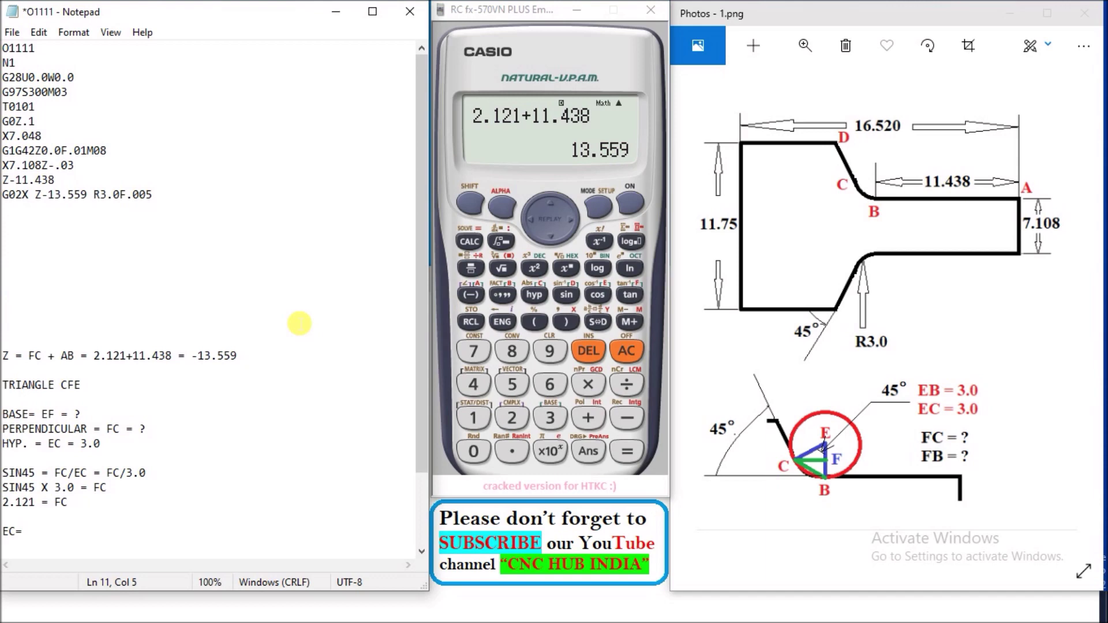
Open a new line under '2.121 = FC' and add blank lines below the G02X arc line
{"action": "left_click", "coordinate": [71, 505]}
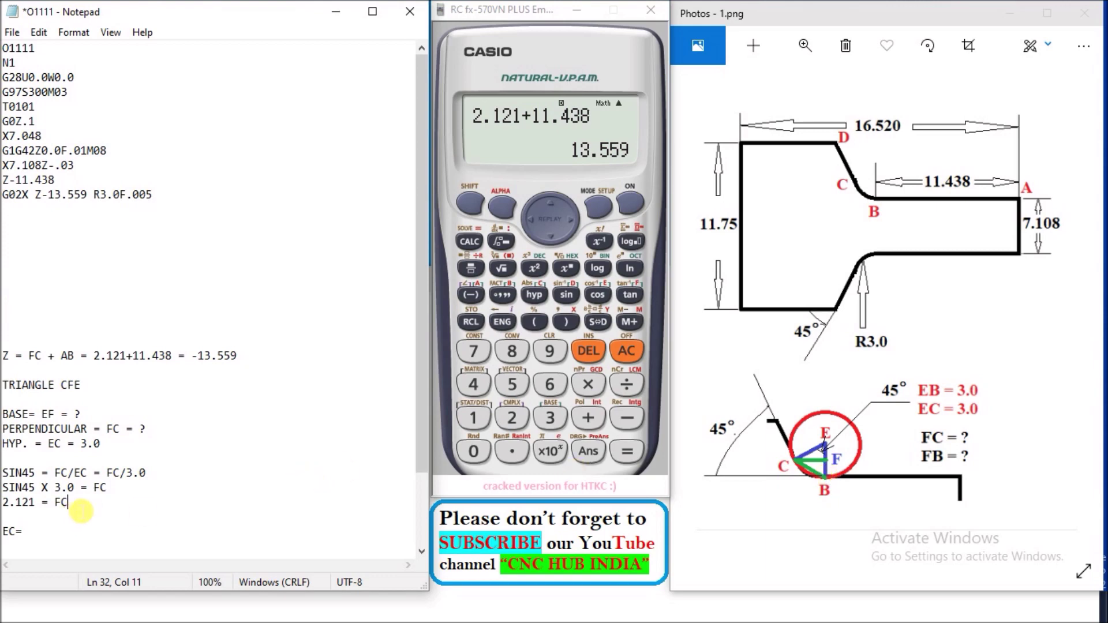
{"action": "key", "text": "Return"}
{"action": "key", "text": "Return"}
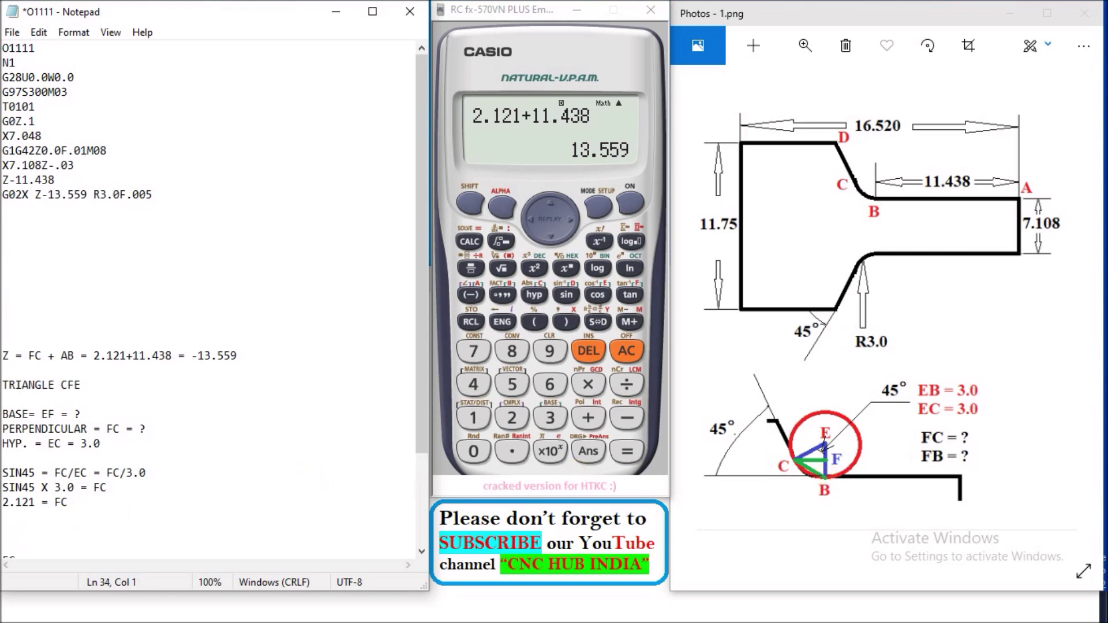
{"action": "left_click", "coordinate": [27, 248]}
{"action": "scroll", "coordinate": [28, 250], "scroll_direction": "down", "scroll_amount": 2}
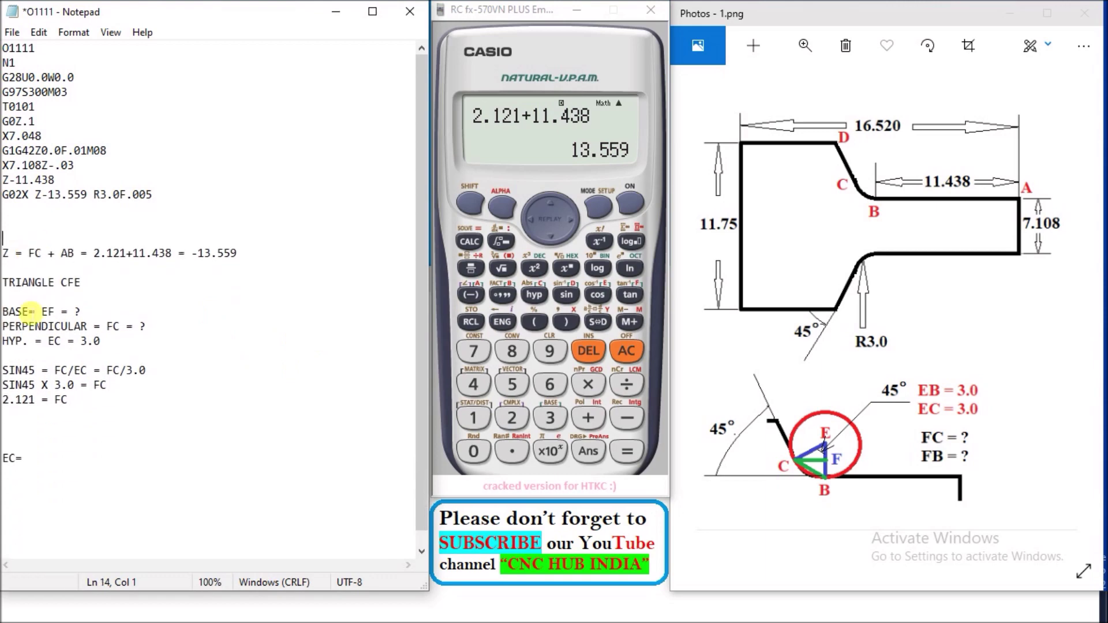
{"action": "key", "text": "Return"}
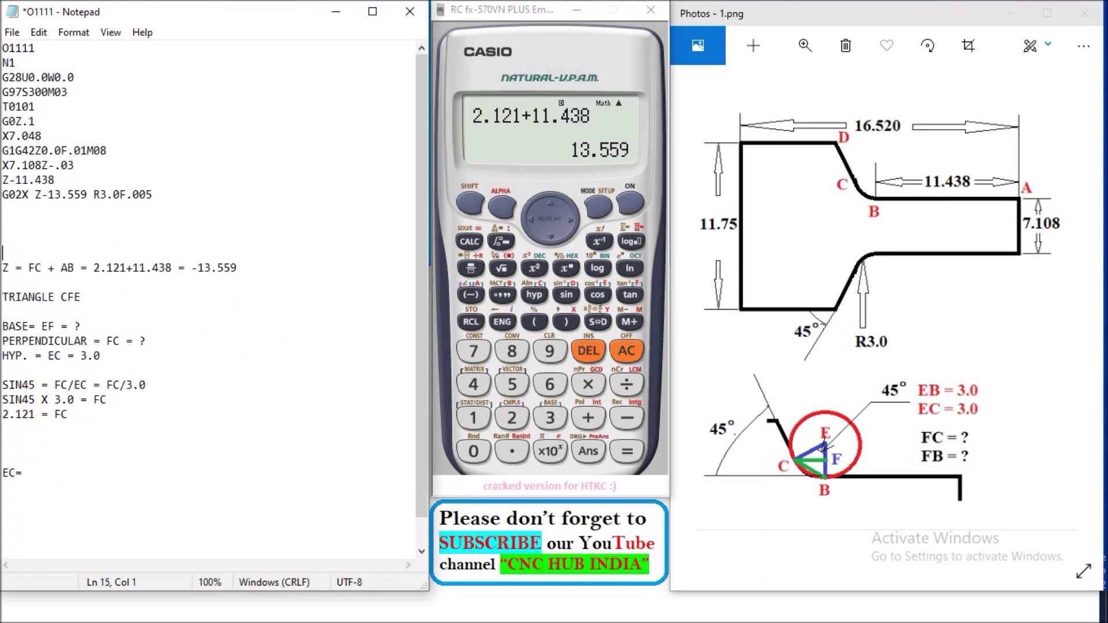
{"action": "key", "text": "Return"}
Write 'EB = 3.0' on the blank line under the FC result
{"action": "left_click", "coordinate": [8, 460]}
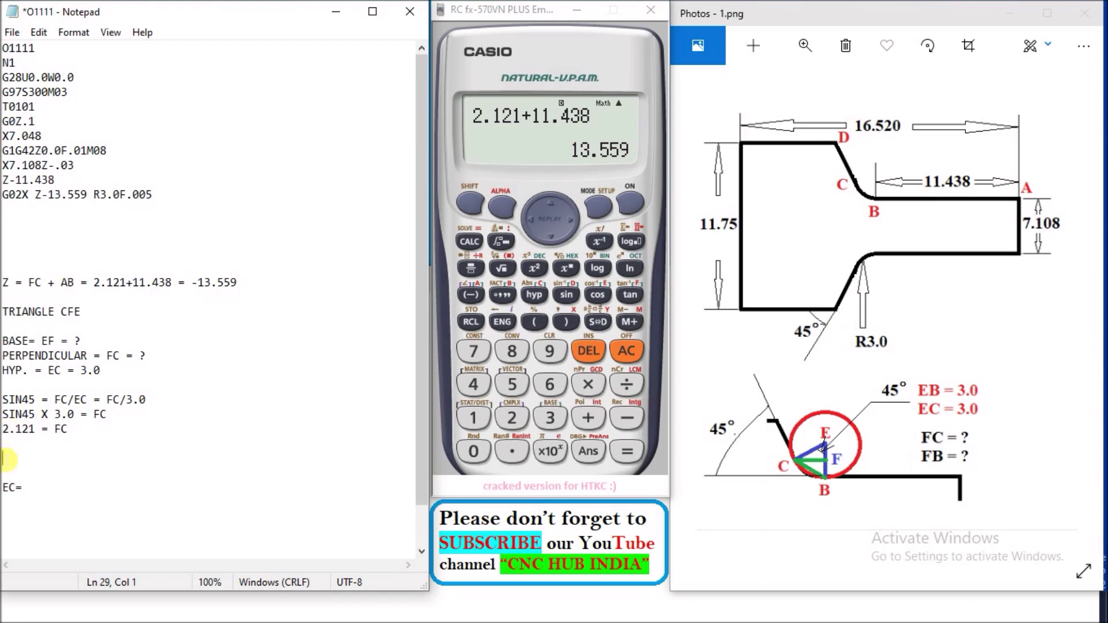
{"action": "type", "text": "EB = "}
{"action": "type", "text": "3.0"}
{"action": "key", "text": "Return"}
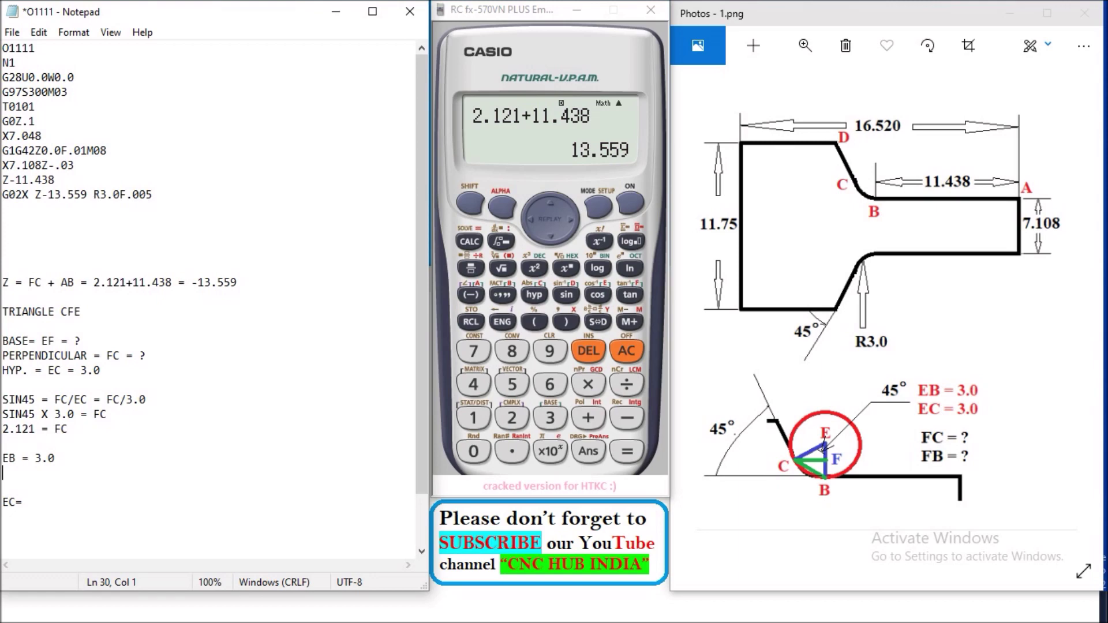
Write 'FB = EB-' and compare it with the triangle's base and hypotenuse EC = 3.0
{"action": "type", "text": "FB = "}
{"action": "type", "text": "EB-"}
{"action": "type", "text": "EF"}
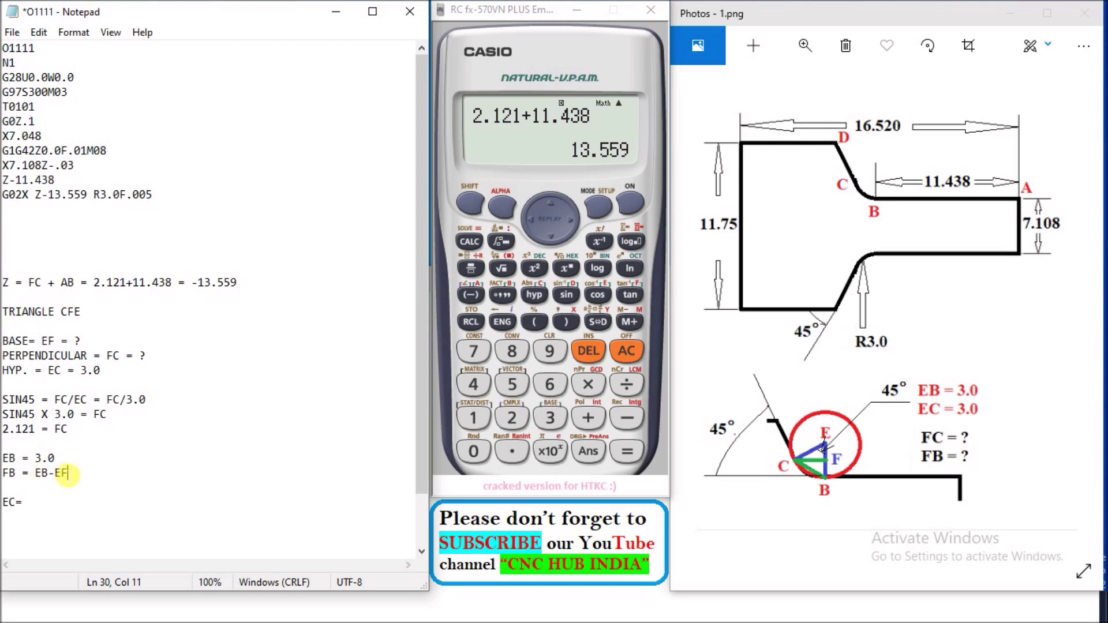
{"action": "left_click_drag", "start_coordinate": [79, 474], "coordinate": [56, 474]}
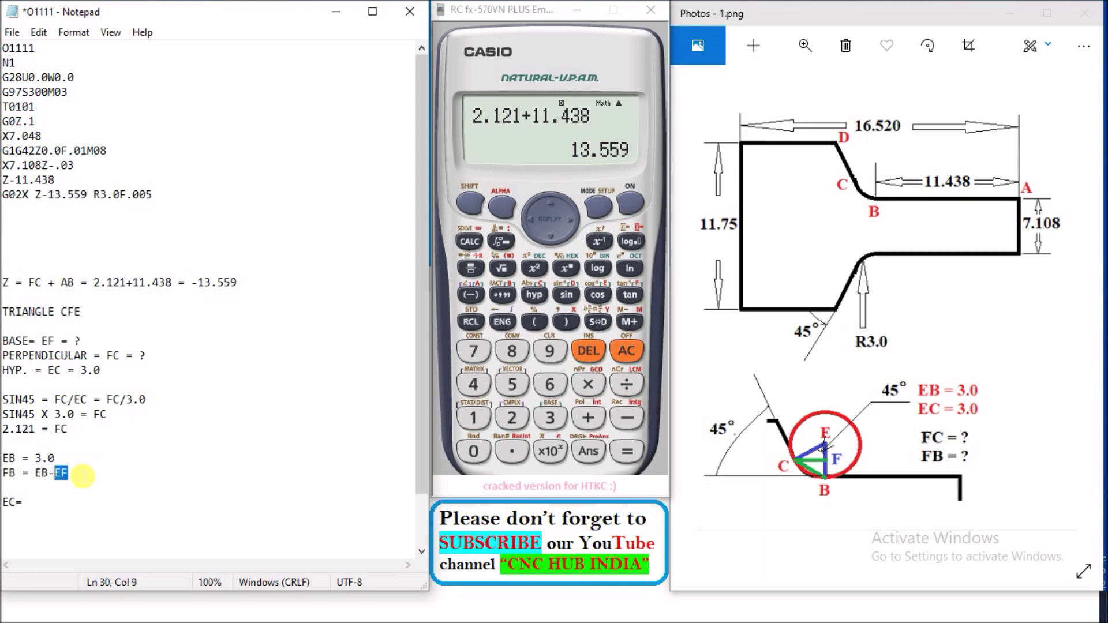
{"action": "left_click_drag", "start_coordinate": [3, 341], "coordinate": [93, 341]}
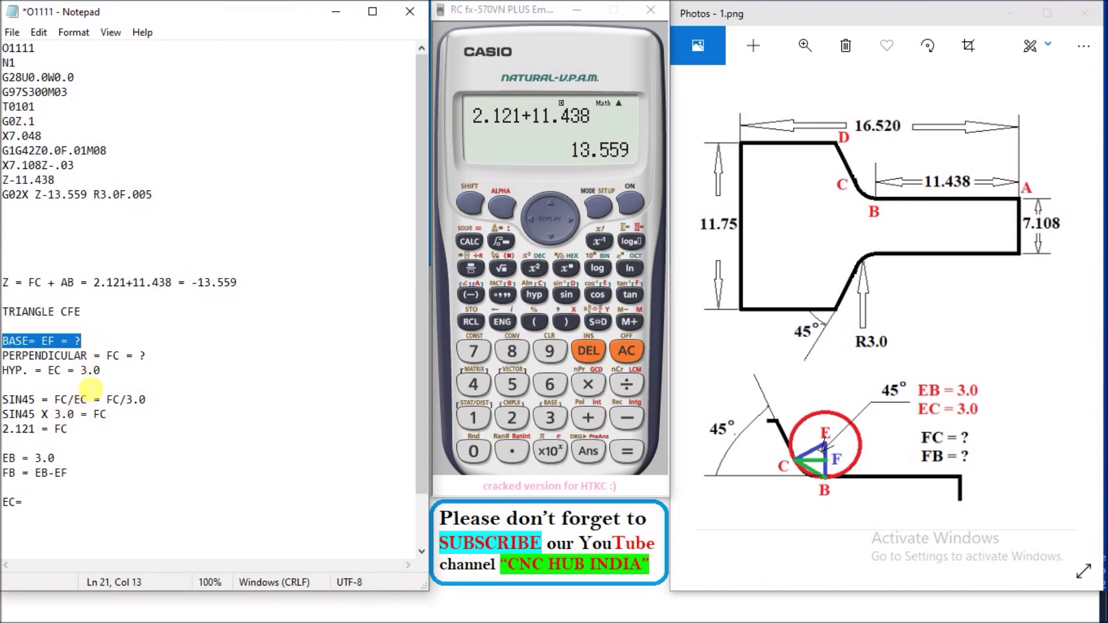
{"action": "left_click_drag", "start_coordinate": [101, 370], "coordinate": [3, 371]}
{"action": "left_click", "coordinate": [7, 372]}
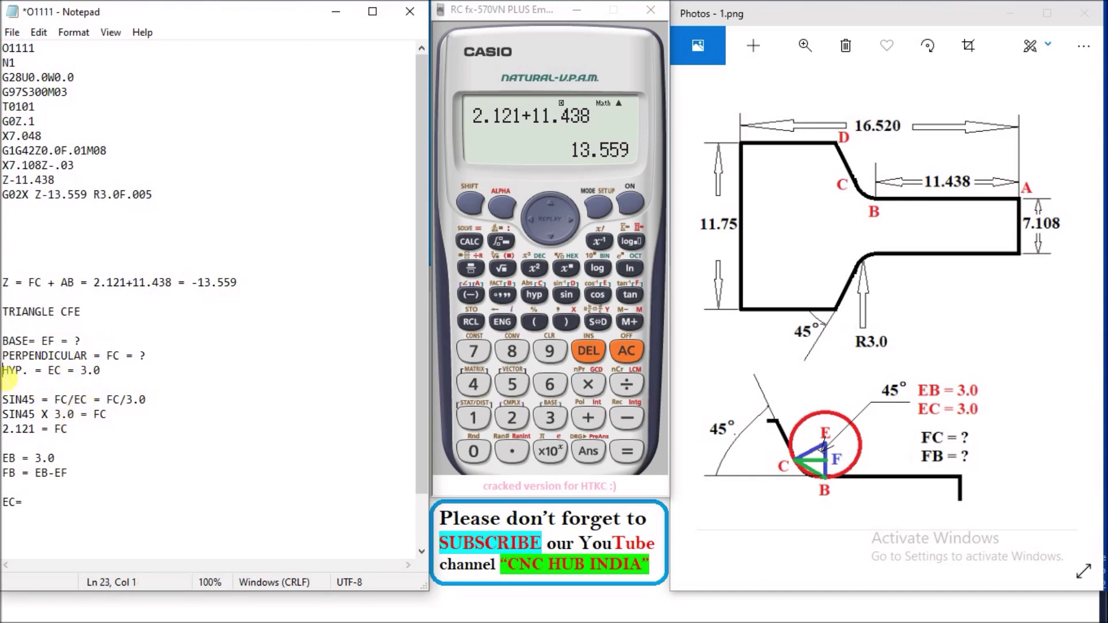
{"action": "left_click_drag", "start_coordinate": [5, 372], "coordinate": [102, 371]}
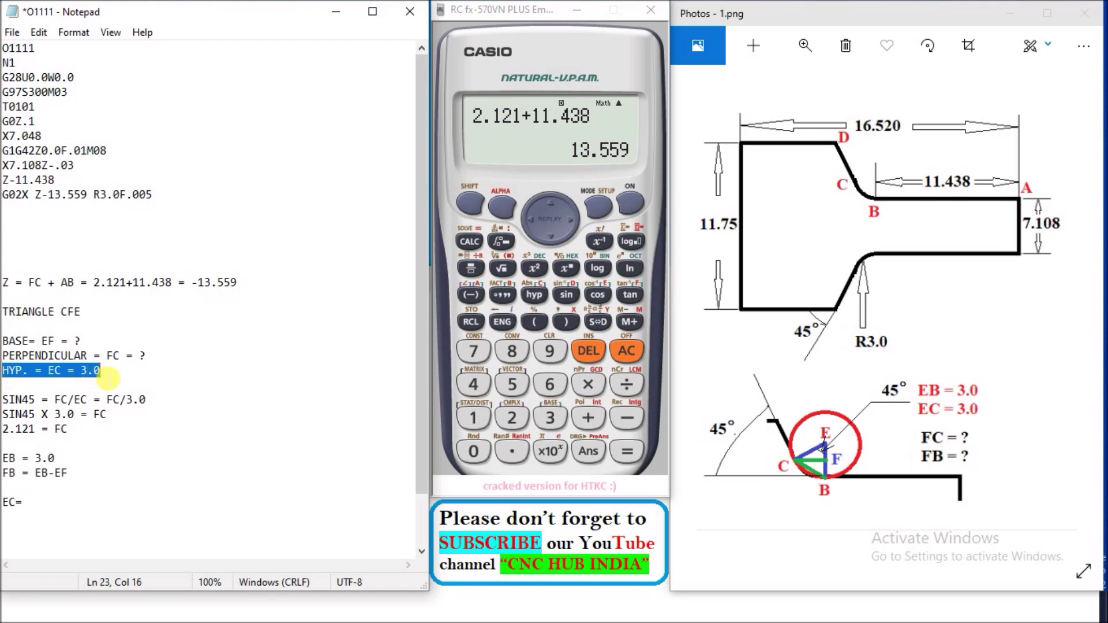
{"action": "left_click", "coordinate": [107, 376]}
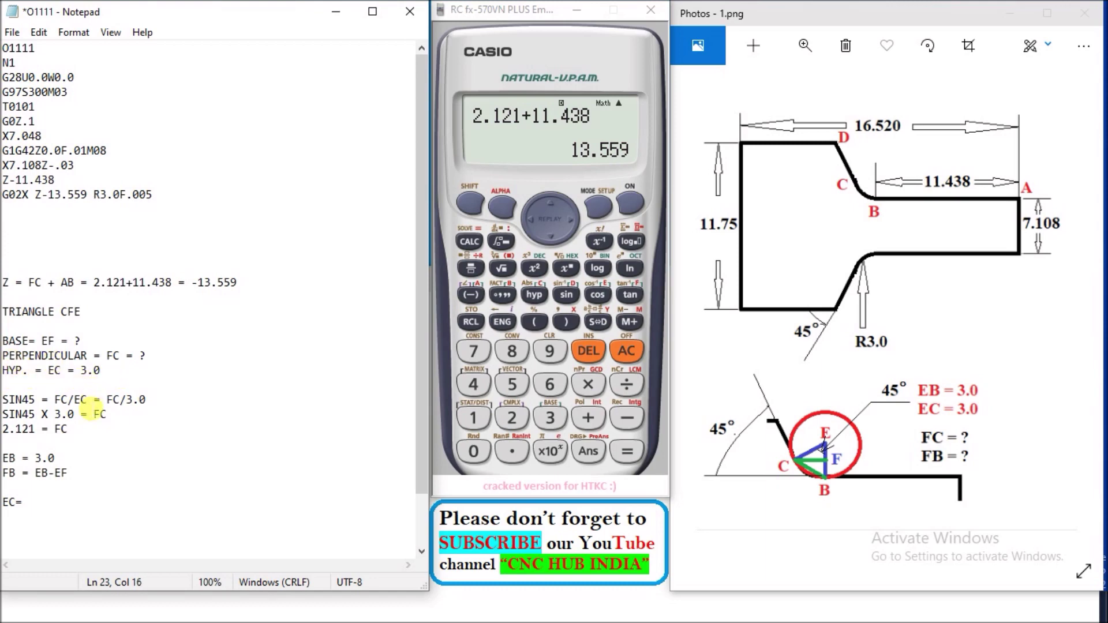
{"action": "left_click", "coordinate": [101, 414]}
Replace the '?' after 'PERPENDICULAR = FC =' with 2.121
{"action": "left_click_drag", "start_coordinate": [46, 358], "coordinate": [110, 358]}
{"action": "left_click", "coordinate": [119, 358]}
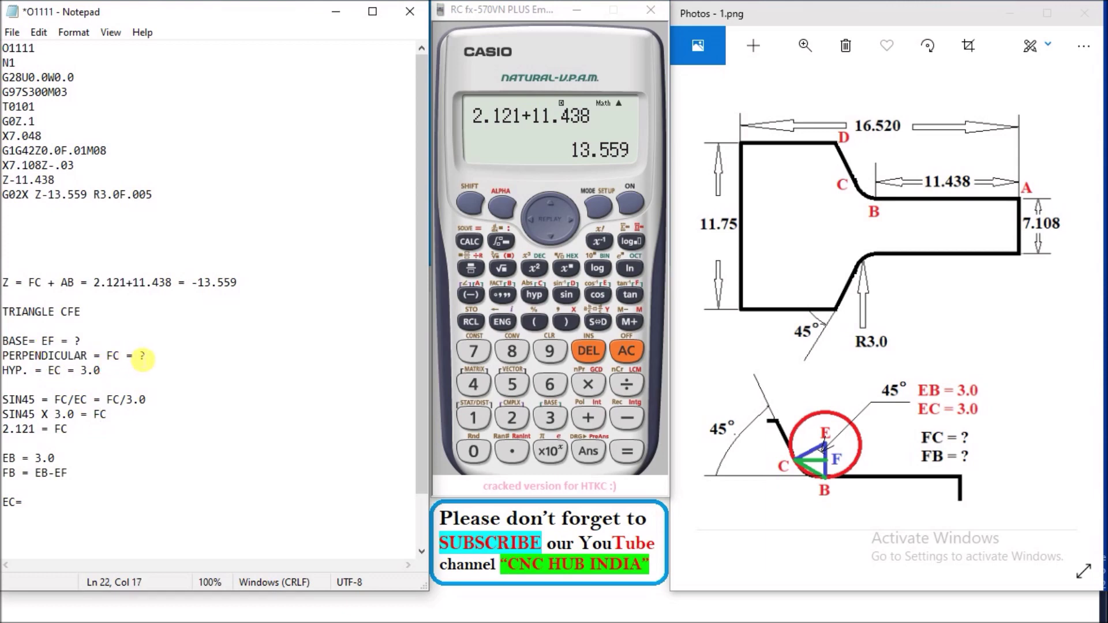
{"action": "left_click_drag", "start_coordinate": [141, 358], "coordinate": [151, 360]}
{"action": "type", "text": "2.121"}
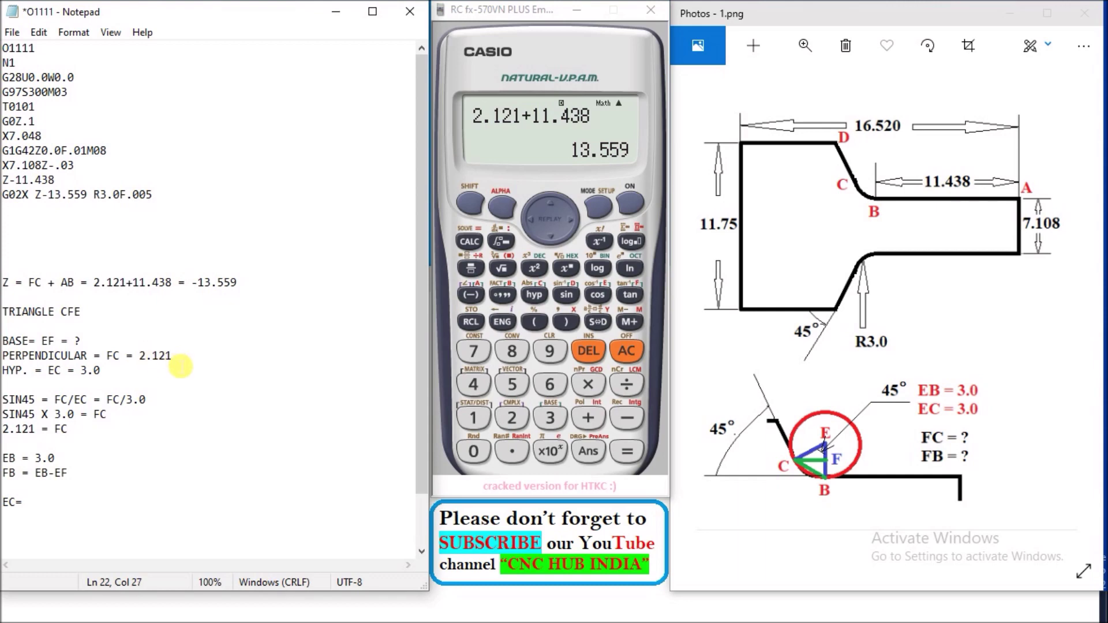
Review the triangle's sides and start a new line under the FB equation
{"action": "left_click", "coordinate": [101, 372]}
{"action": "left_click_drag", "start_coordinate": [106, 375], "coordinate": [3, 341]}
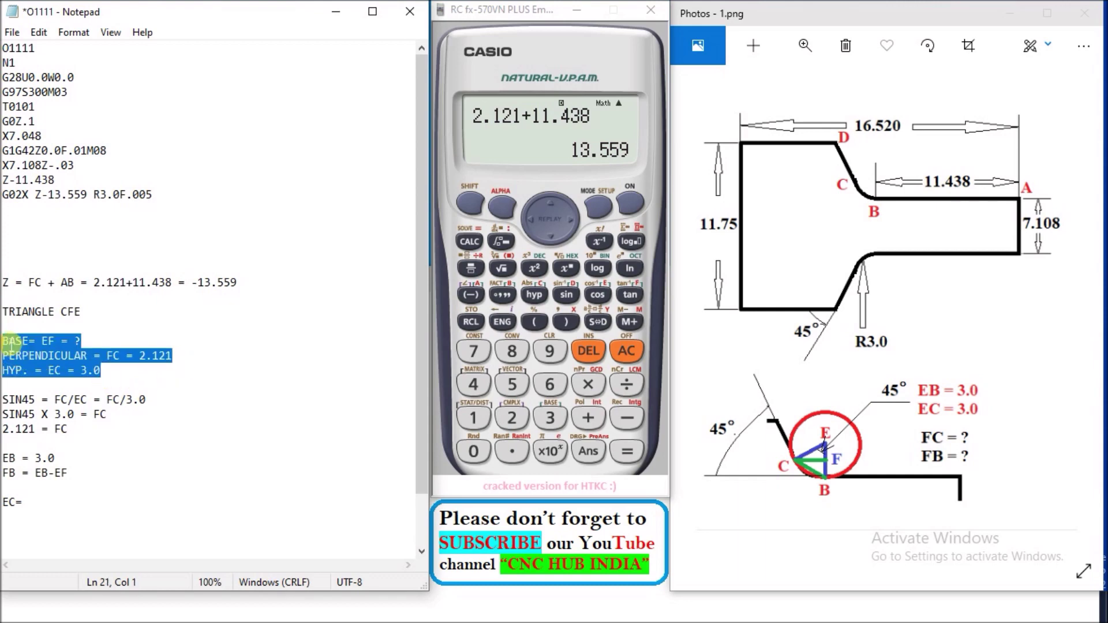
{"action": "left_click", "coordinate": [6, 341]}
{"action": "left_click_drag", "start_coordinate": [82, 341], "coordinate": [4, 341]}
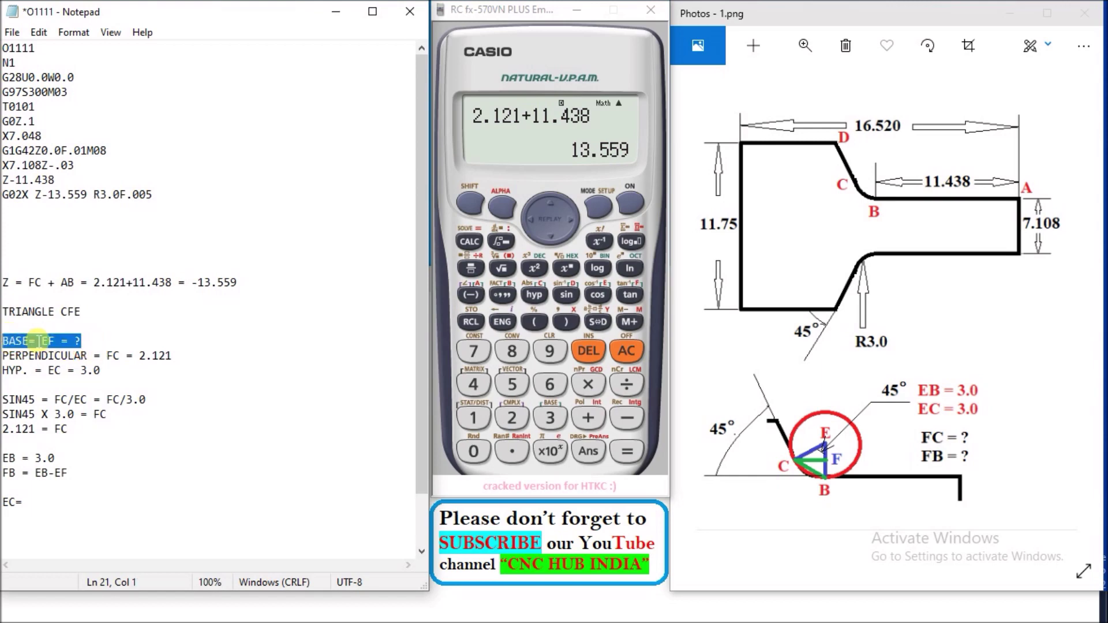
{"action": "left_click", "coordinate": [28, 342]}
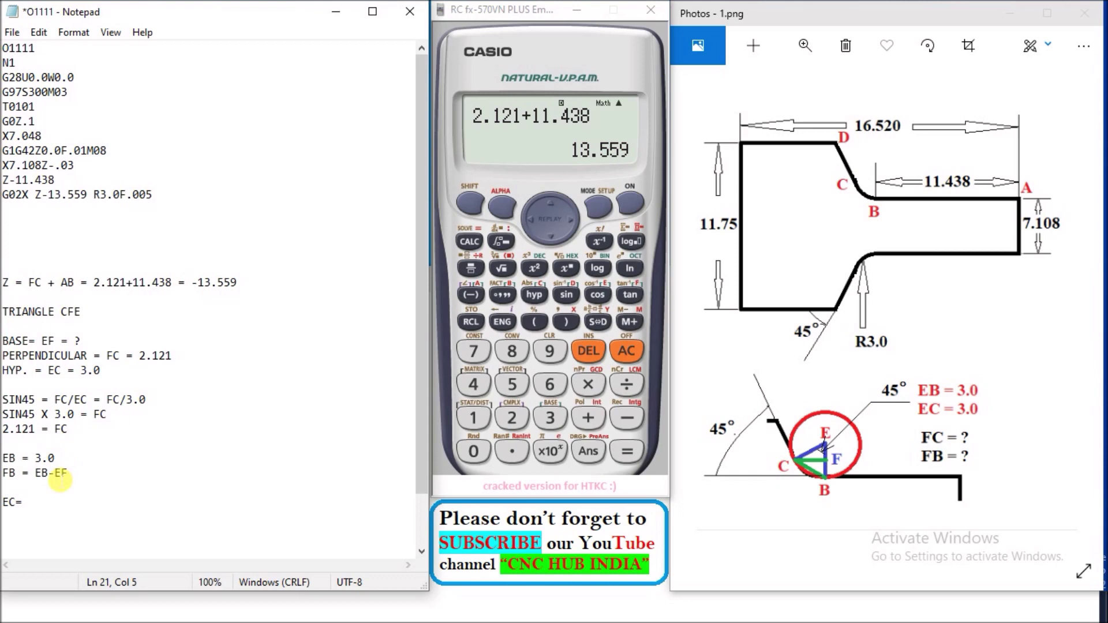
{"action": "left_click", "coordinate": [71, 477]}
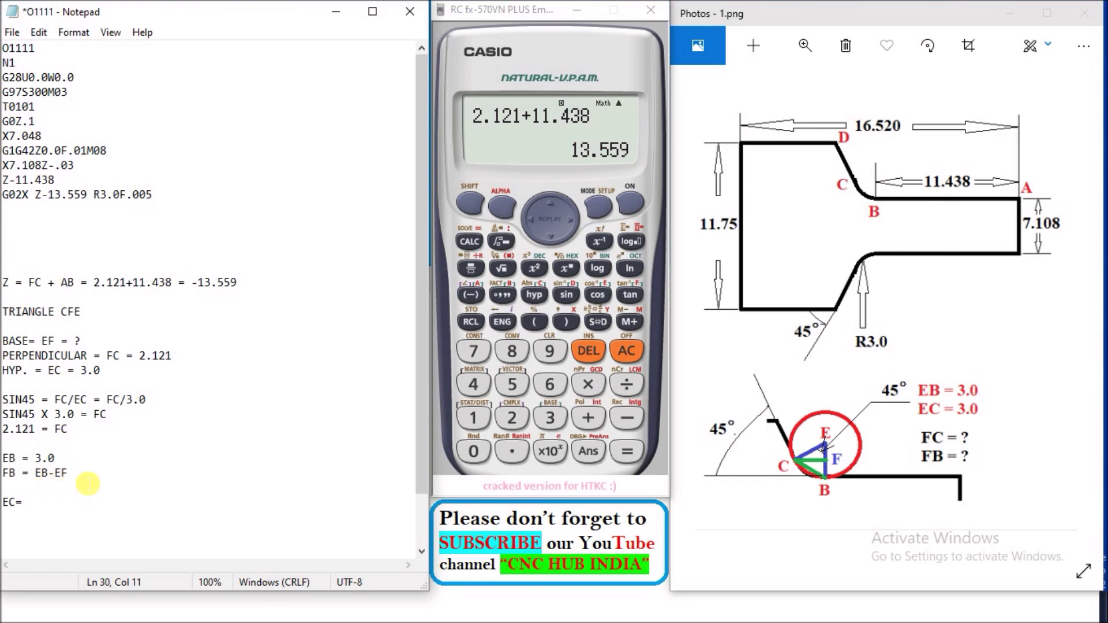
{"action": "key", "text": "Return"}
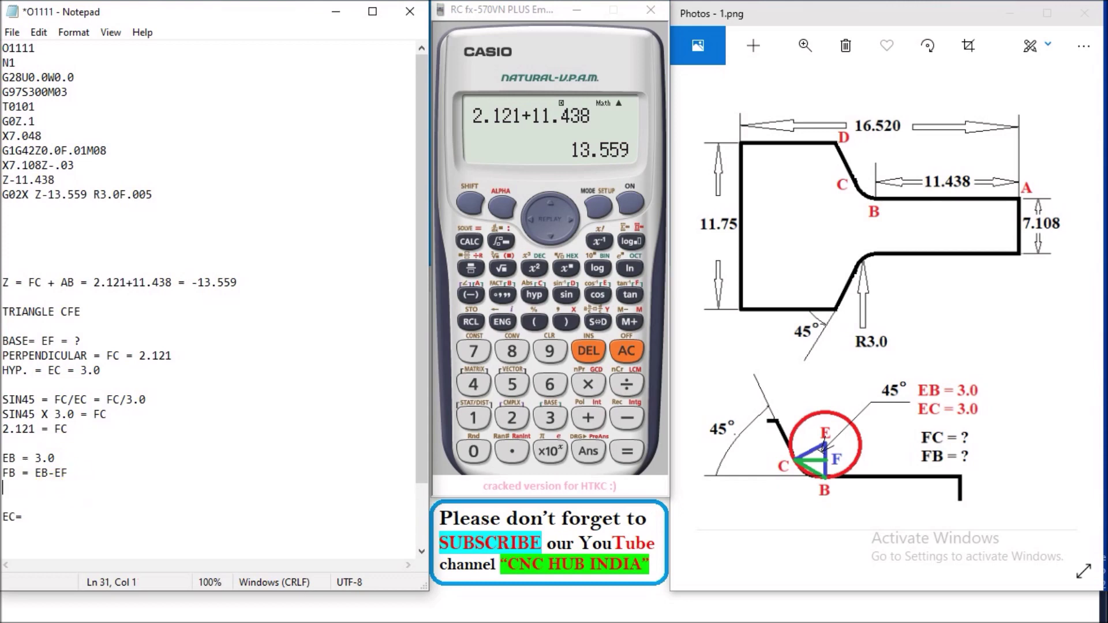
Add the working line '= 3.0-' indented under the FB equation
{"action": "type", "text": "="}
{"action": "key", "text": "Left"}
{"action": "key", "text": "End"}
{"action": "type", "text": "3.0-"}
Replace 'EC=' with 'COS45 = EF/EC = EF/3.0' and add 'COS45 X 3.0 = EF' below
{"action": "left_click", "coordinate": [38, 519]}
{"action": "left_click_drag", "start_coordinate": [9, 522], "coordinate": [39, 524]}
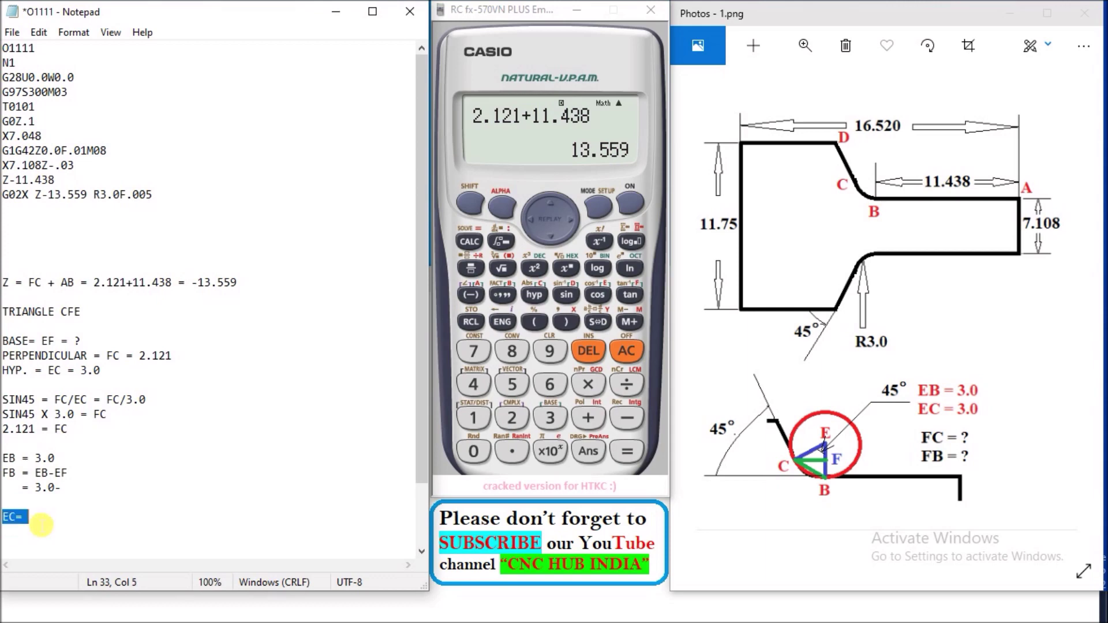
{"action": "type", "text": "COS"}
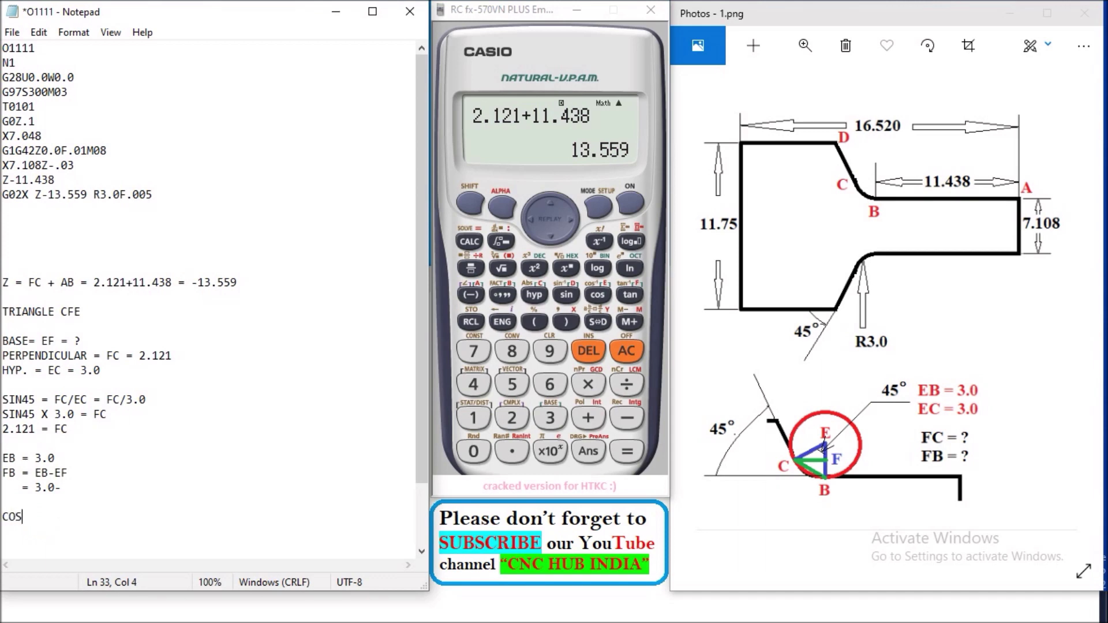
{"action": "type", "text": "45"}
{"action": "type", "text": " ="}
{"action": "type", "text": "EF"}
{"action": "type", "text": "/"}
{"action": "type", "text": "EC"}
{"action": "type", "text": " = "}
{"action": "type", "text": "EF"}
{"action": "type", "text": "/"}
{"action": "type", "text": "3.0"}
{"action": "key", "text": "Return"}
{"action": "type", "text": "COS45 X "}
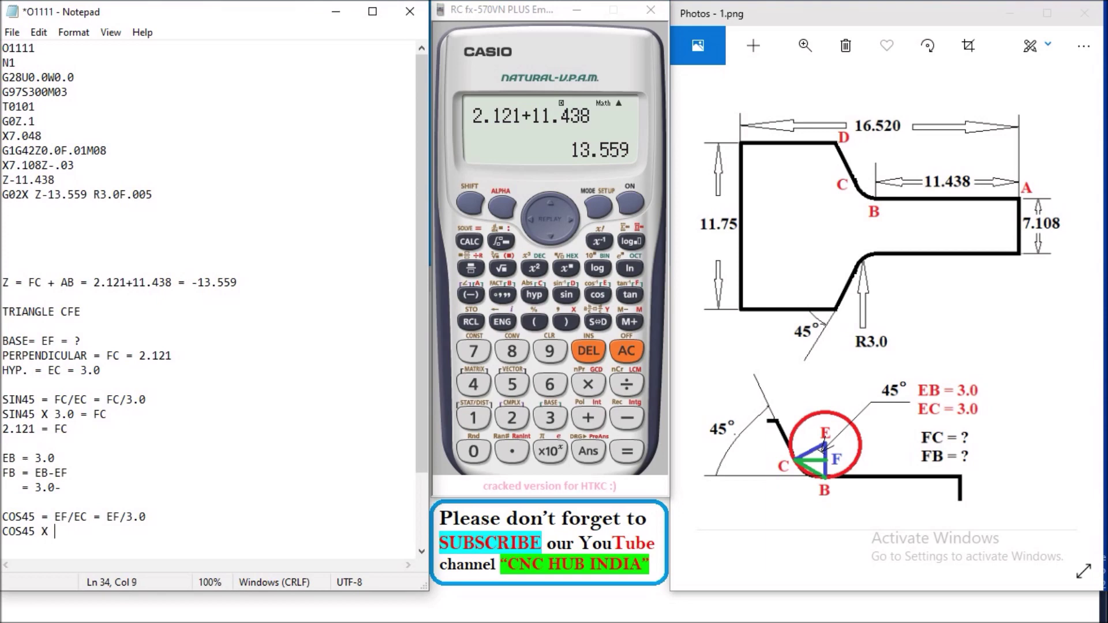
{"action": "type", "text": "3.0 = "}
{"action": "type", "text": "EF"}
{"action": "key", "text": "Return"}
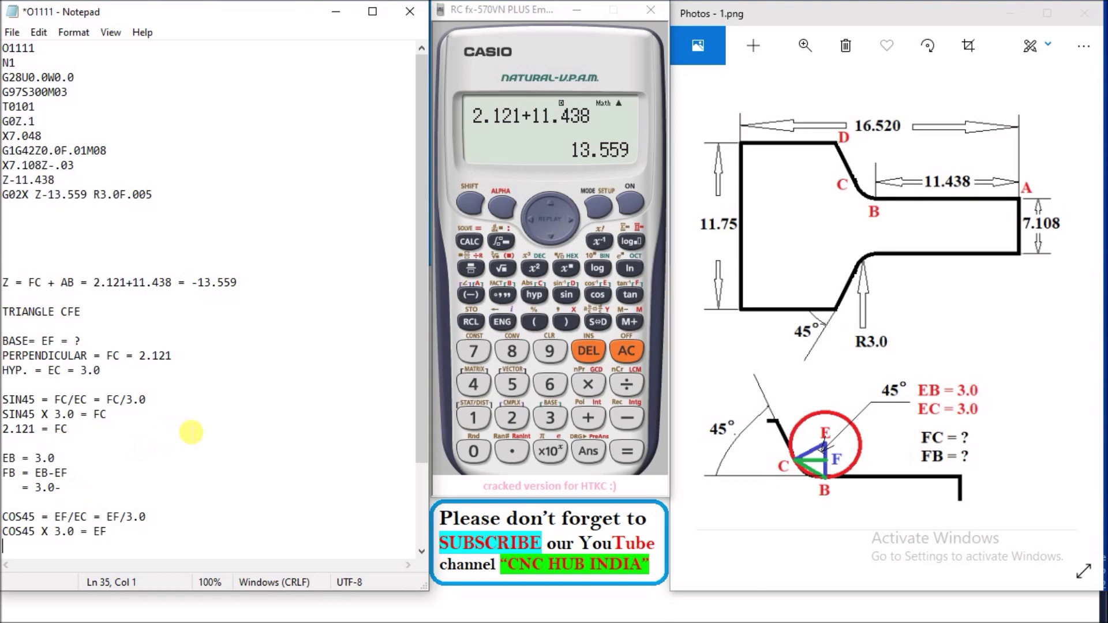
Compute cos45 × 3.0 on the calculator and note the result as '2.121 = EF'
{"action": "left_click", "coordinate": [635, 204]}
{"action": "left_click", "coordinate": [598, 294]}
{"action": "type", "text": "45)"}
{"action": "type", "text": "*"}
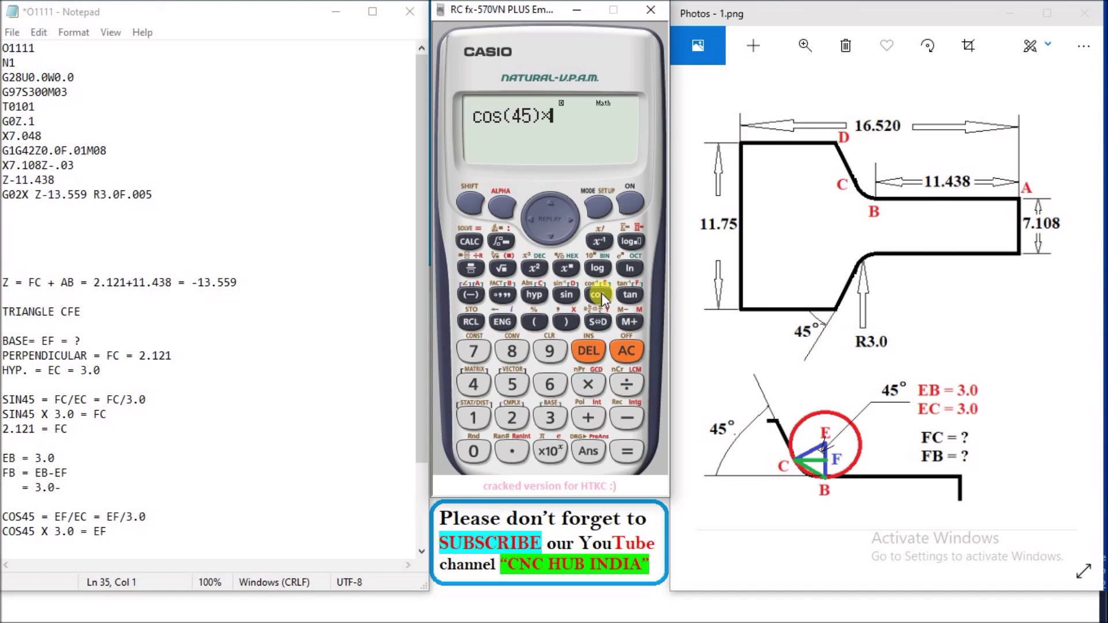
{"action": "type", "text": "3.0"}
{"action": "key", "text": "Return"}
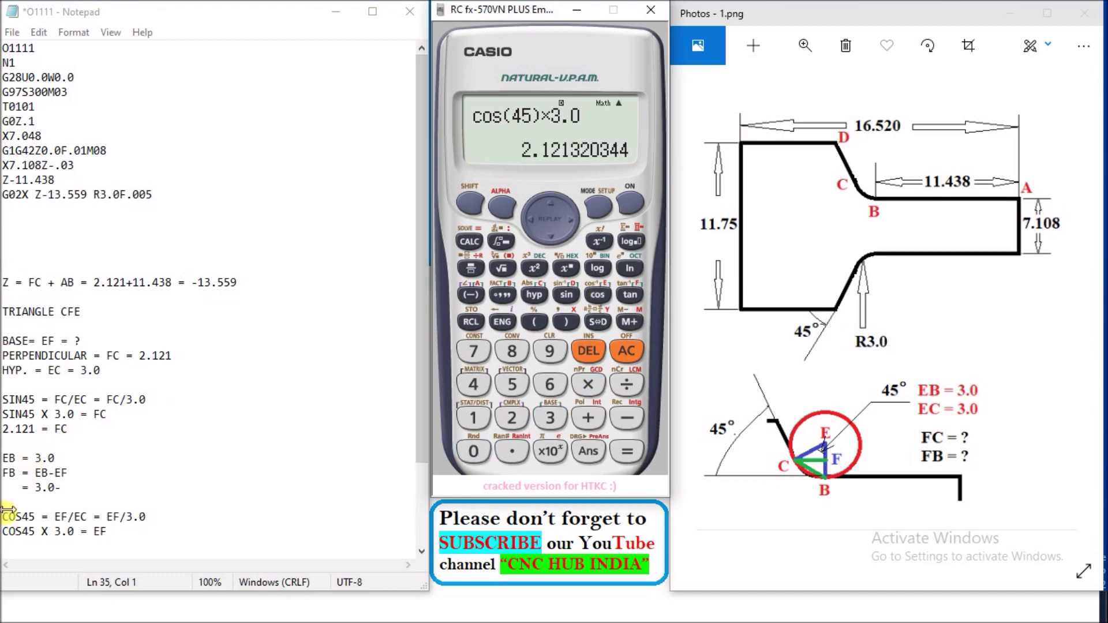
{"action": "left_click", "coordinate": [19, 555]}
{"action": "type", "text": "2.121"}
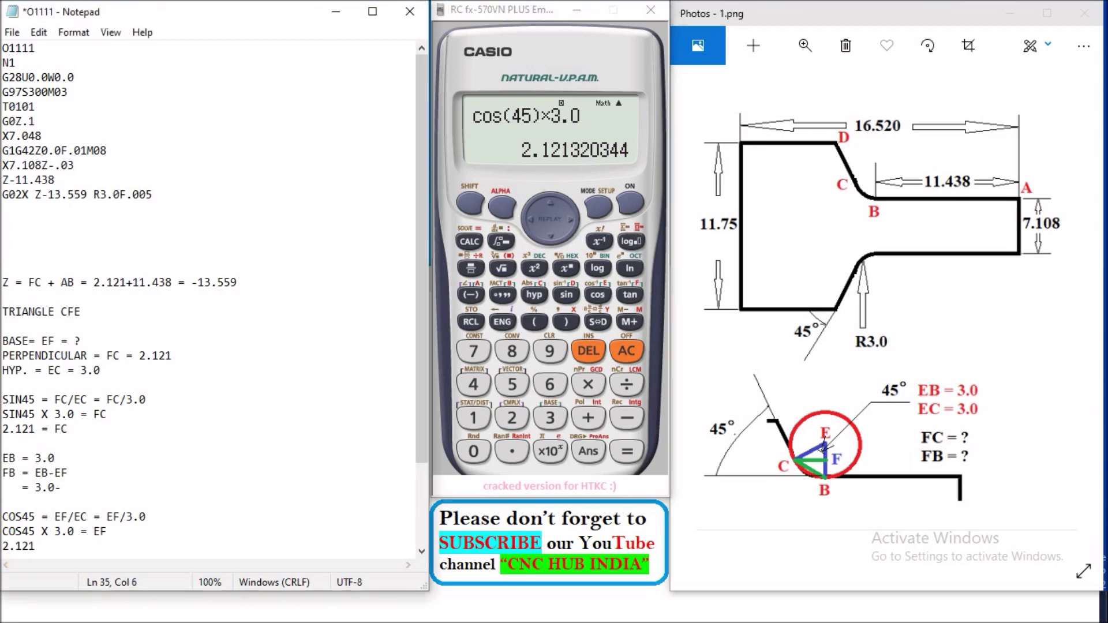
{"action": "type", "text": " ="}
{"action": "type", "text": " EF"}
{"action": "left_click_drag", "start_coordinate": [70, 546], "coordinate": [3, 546]}
{"action": "left_click", "coordinate": [3, 546]}
Calculate 3 − 2.121 and complete the FB working as '3.0-2.121 = 0.879'
{"action": "left_click", "coordinate": [75, 490]}
{"action": "type", "text": "2.121"}
{"action": "left_click", "coordinate": [629, 202]}
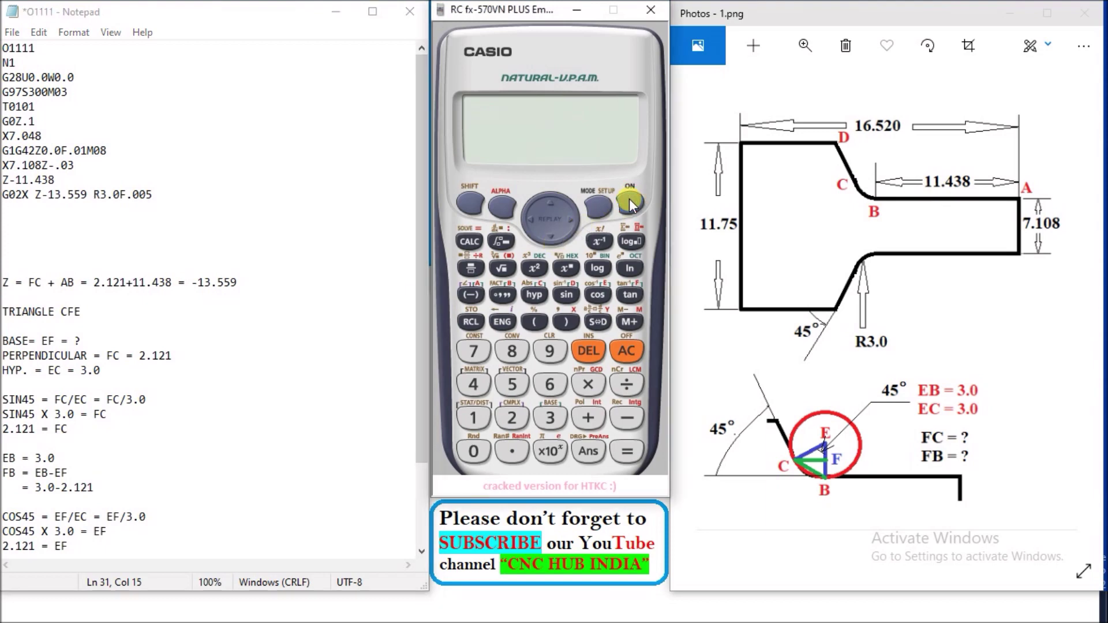
{"action": "type", "text": "3."}
{"action": "type", "text": "2."}
{"action": "type", "text": "121"}
{"action": "key", "text": "BackSpace"}
{"action": "key", "text": "BackSpace"}
{"action": "key", "text": "BackSpace"}
{"action": "key", "text": "BackSpace"}
{"action": "key", "text": "BackSpace"}
{"action": "key", "text": "BackSpace"}
{"action": "type", "text": "-2"}
{"action": "type", "text": ".121"}
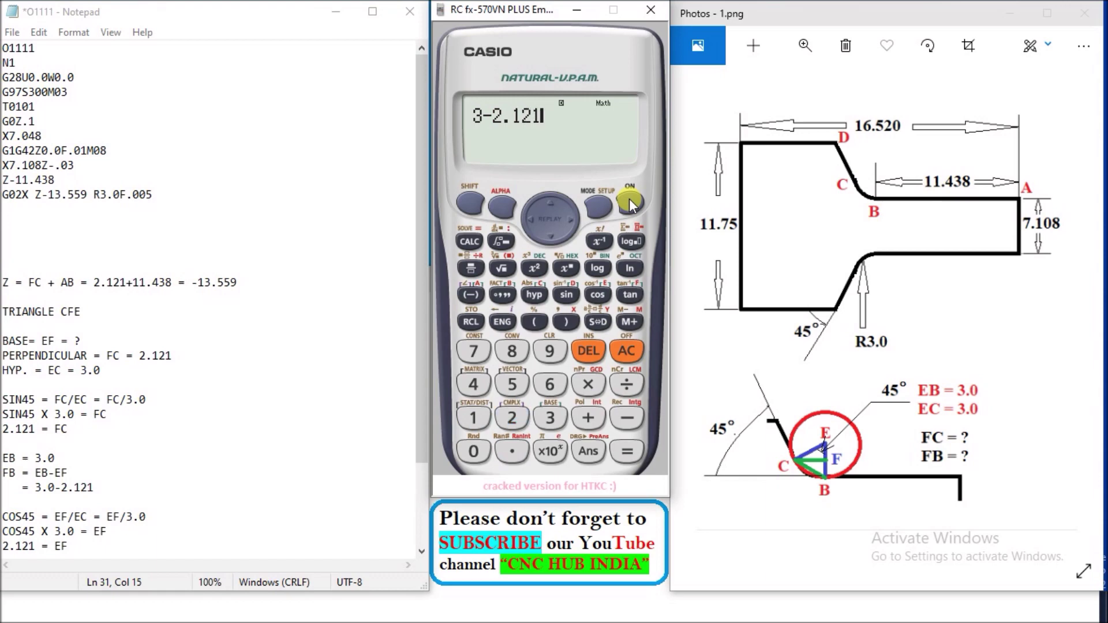
{"action": "key", "text": "Return"}
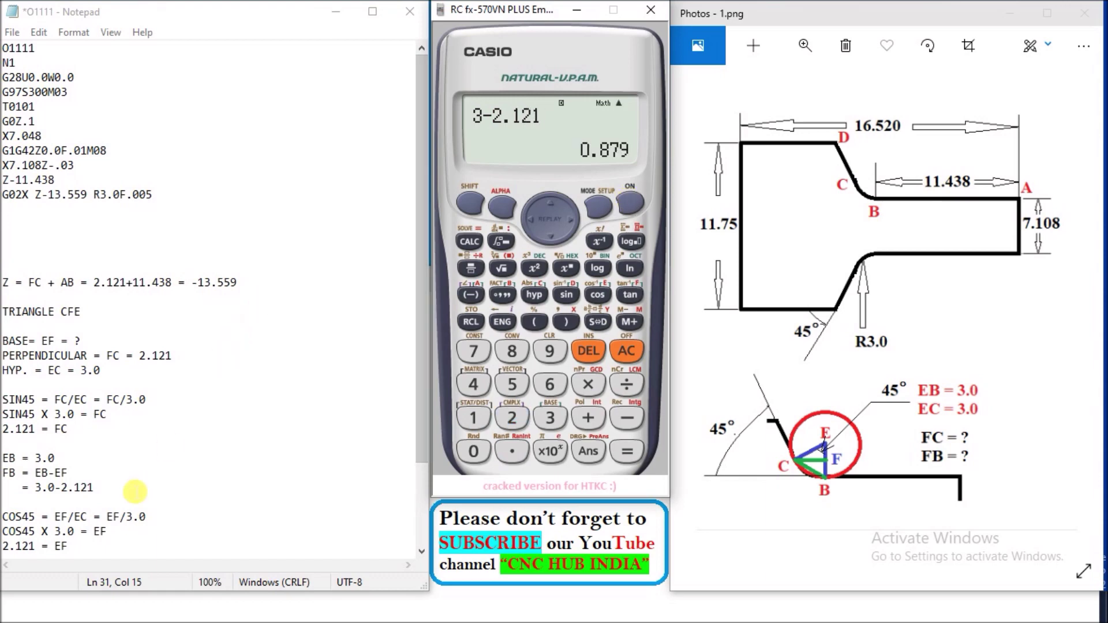
{"action": "left_click", "coordinate": [121, 494]}
{"action": "type", "text": "= 0."}
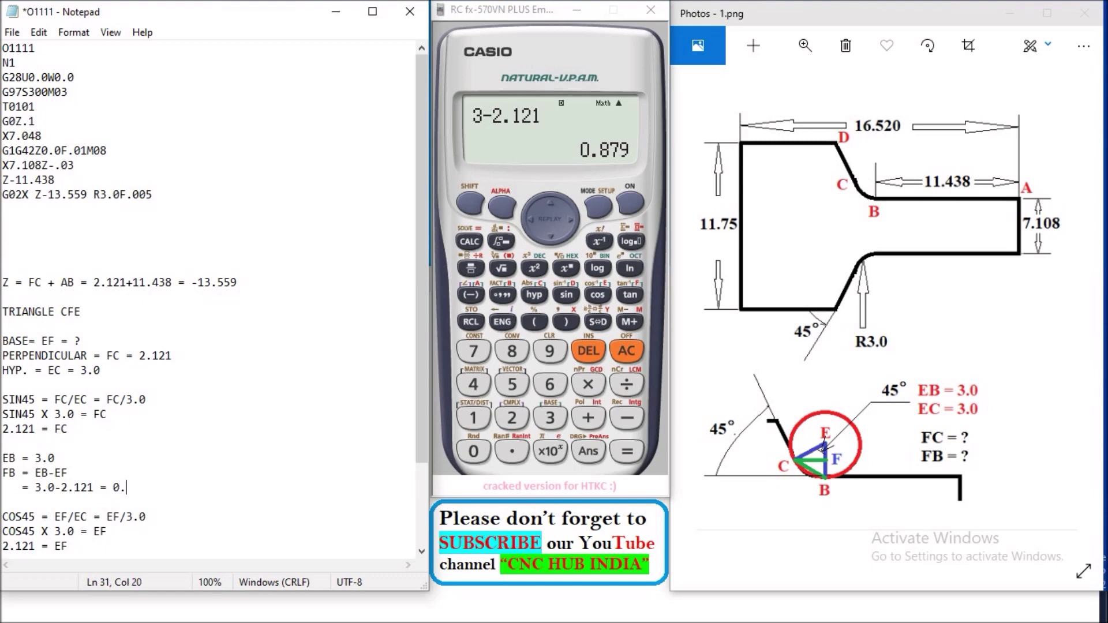
{"action": "type", "text": "879"}
{"action": "left_click", "coordinate": [9, 268]}
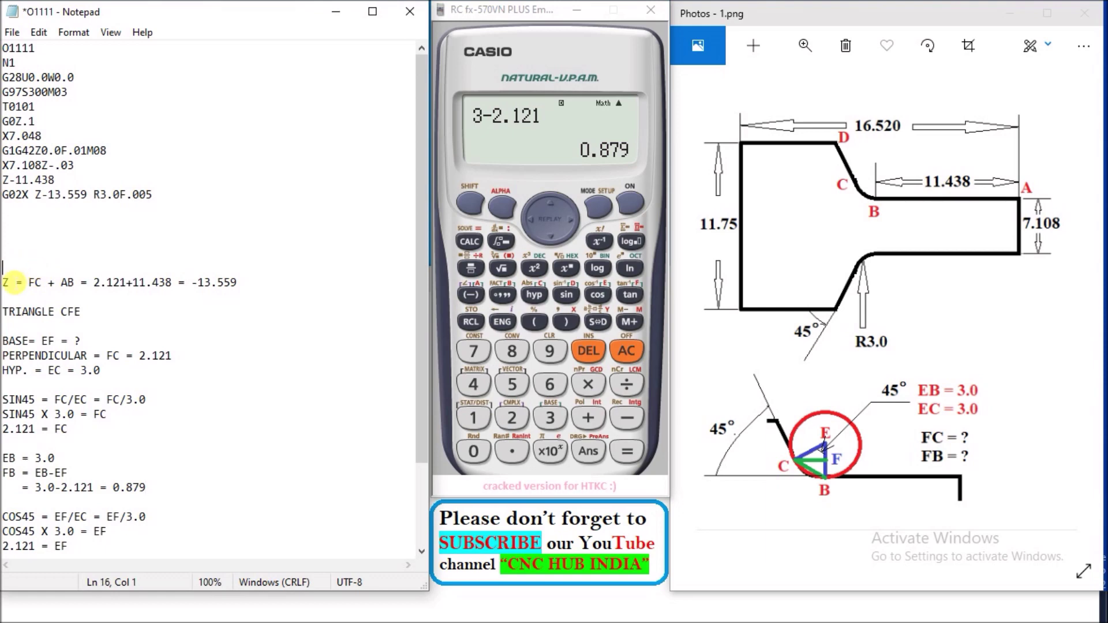
Write the X line 'X = FB X2 =0.879 X 2 =', removing the stray asterisk
{"action": "type", "text": "X ="}
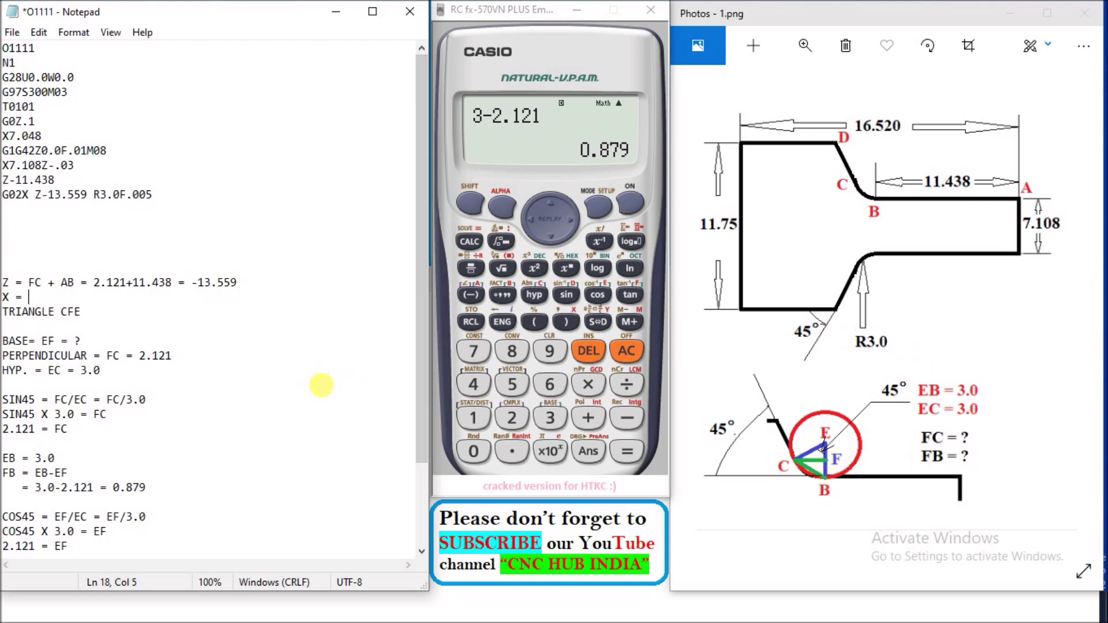
{"action": "type", "text": "FB"}
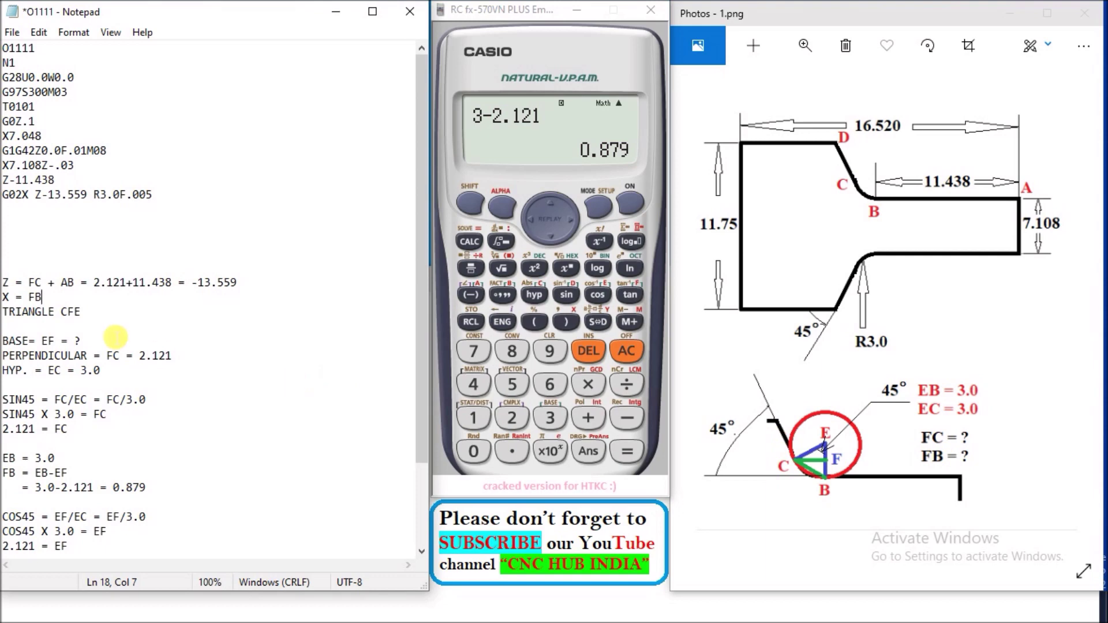
{"action": "type", "text": " X2 ="}
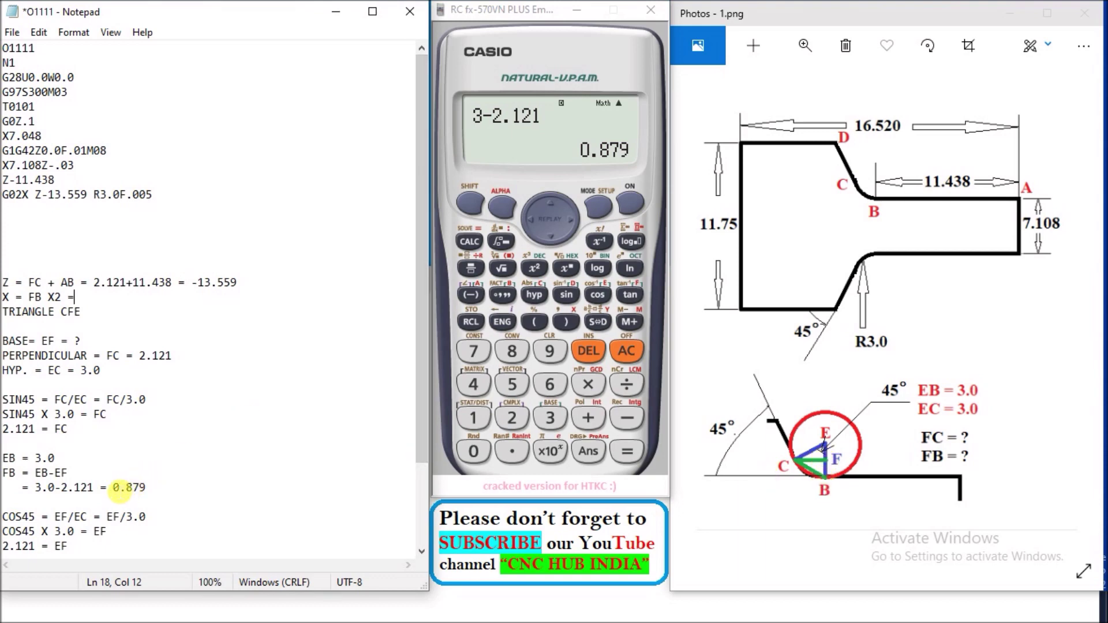
{"action": "left_click_drag", "start_coordinate": [113, 488], "coordinate": [161, 487]}
{"action": "left_click", "coordinate": [161, 487]}
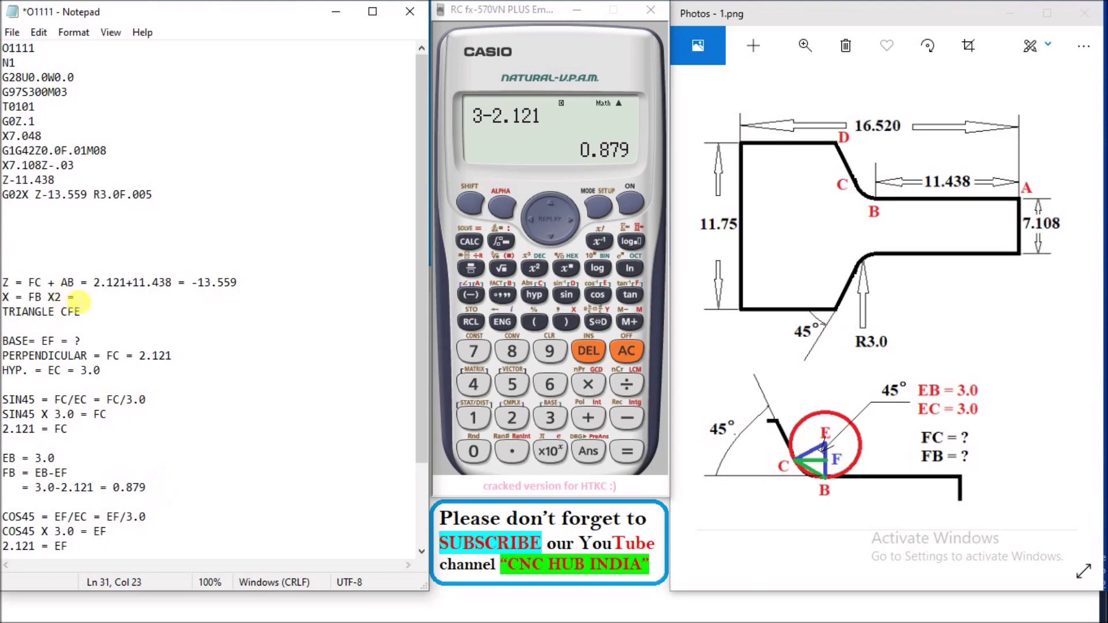
{"action": "left_click", "coordinate": [83, 301]}
{"action": "type", "text": "0."}
{"action": "type", "text": "879"}
{"action": "type", "text": "*"}
{"action": "key", "text": "BackSpace"}
{"action": "type", "text": "X "}
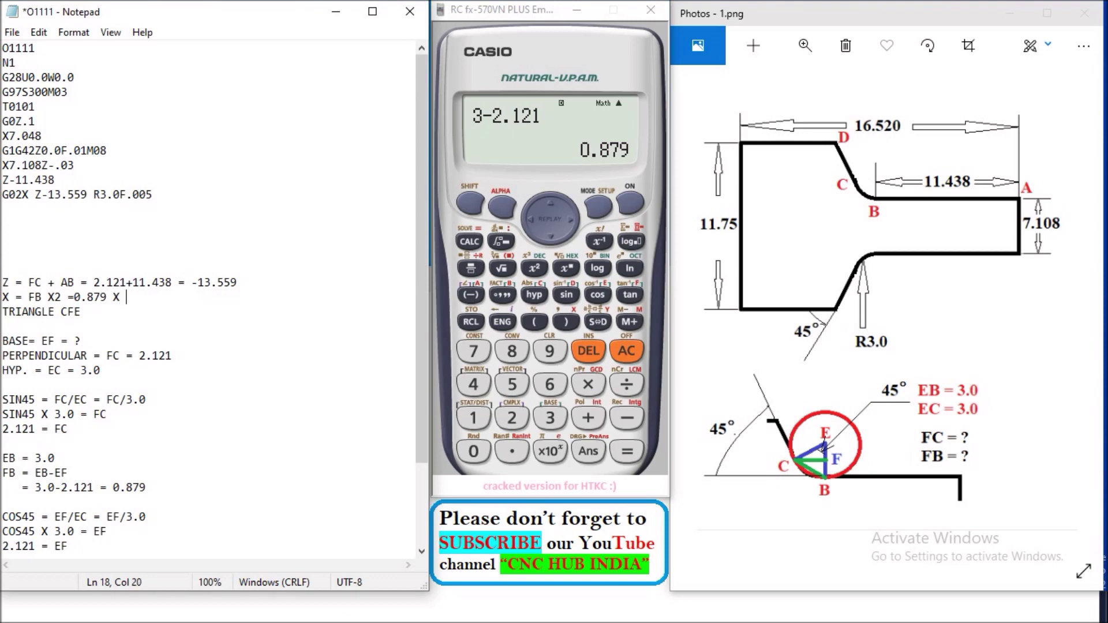
{"action": "type", "text": "2 ="}
{"action": "left_click", "coordinate": [589, 386]}
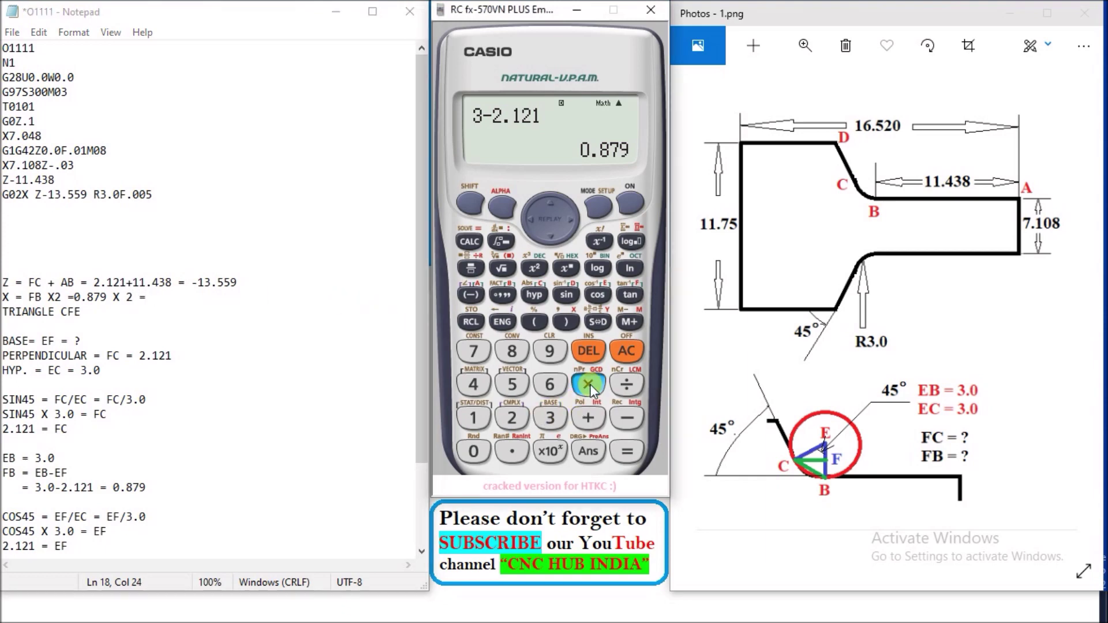
Compute 0.879 × 2 on the calculator and append 1.758 to the X line
{"action": "type", "text": "2"}
{"action": "left_click", "coordinate": [627, 451]}
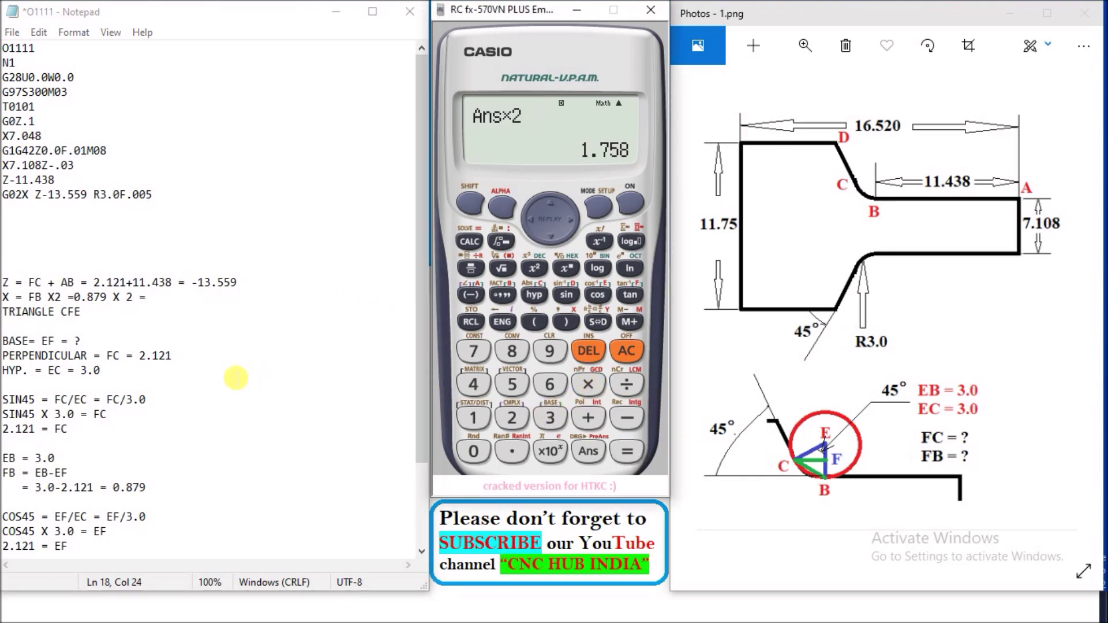
{"action": "left_click", "coordinate": [154, 298]}
{"action": "type", "text": "1.758"}
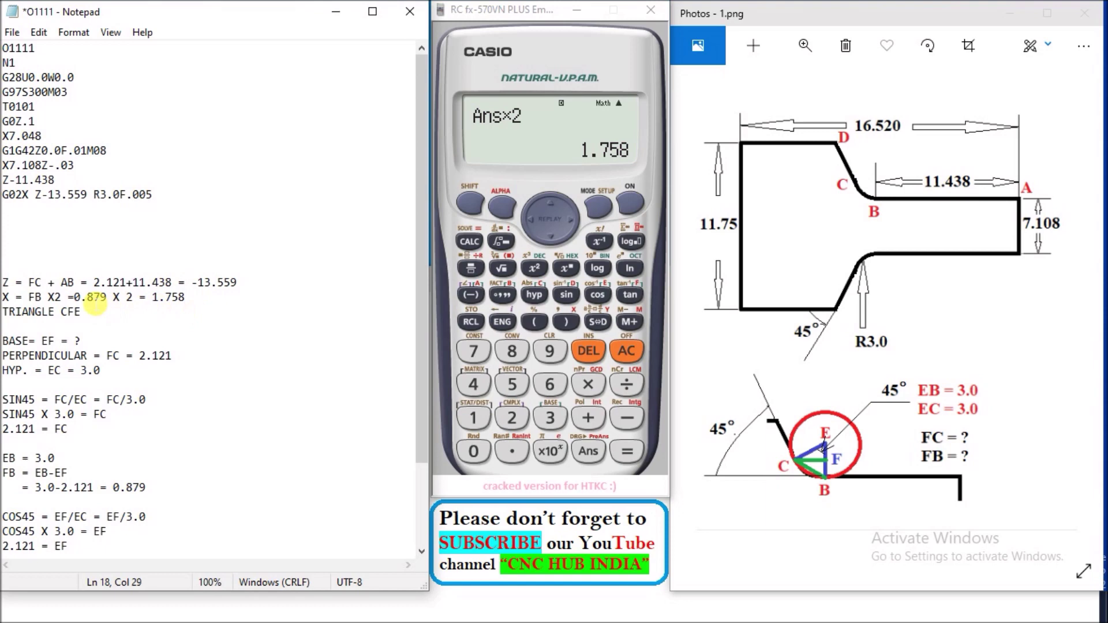
Bracket the FB X2 term and prefix it with '7.108 +'
{"action": "left_click", "coordinate": [29, 298]}
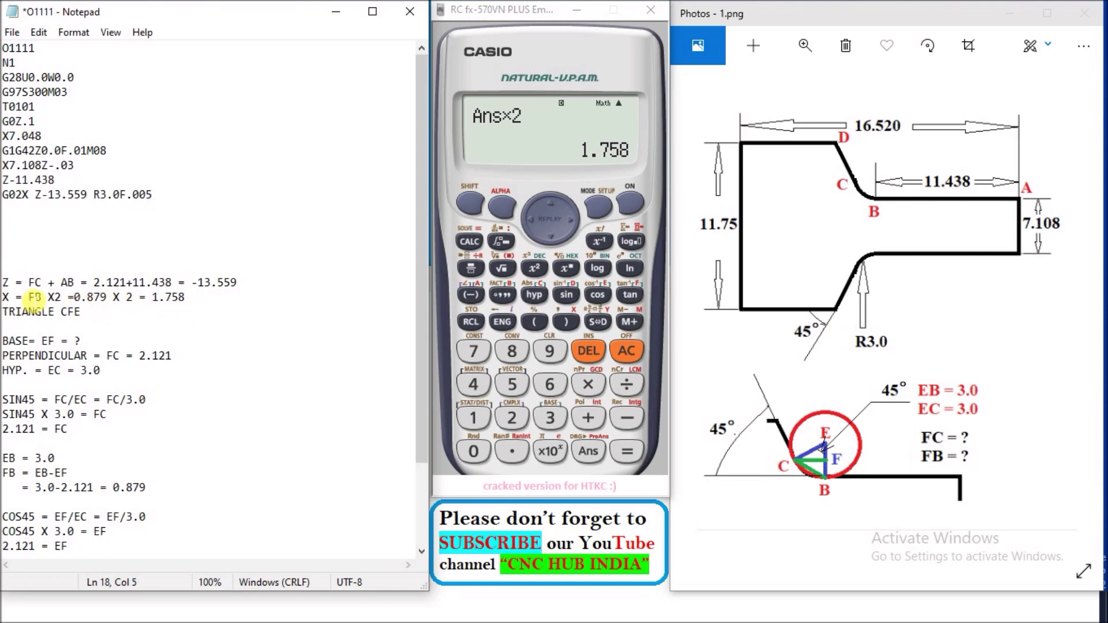
{"action": "type", "text": "("}
{"action": "left_click", "coordinate": [68, 298]}
{"action": "type", "text": ")"}
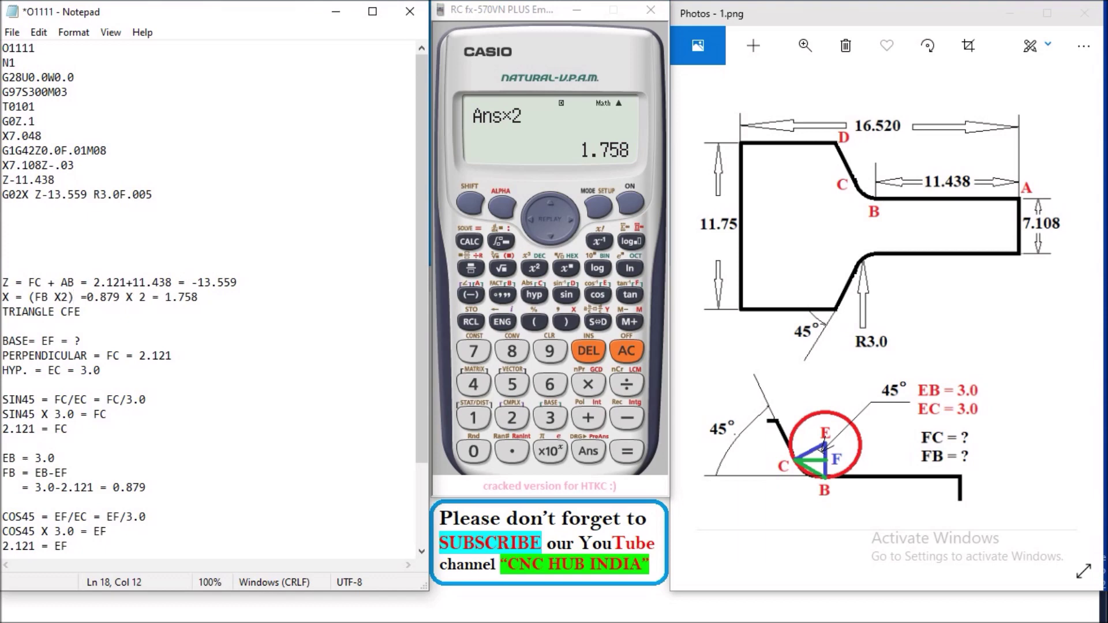
{"action": "key", "text": "Left"}
{"action": "key", "text": "Left"}
{"action": "key", "text": "Left"}
{"action": "key", "text": "Left"}
{"action": "type", "text": "7.108+"}
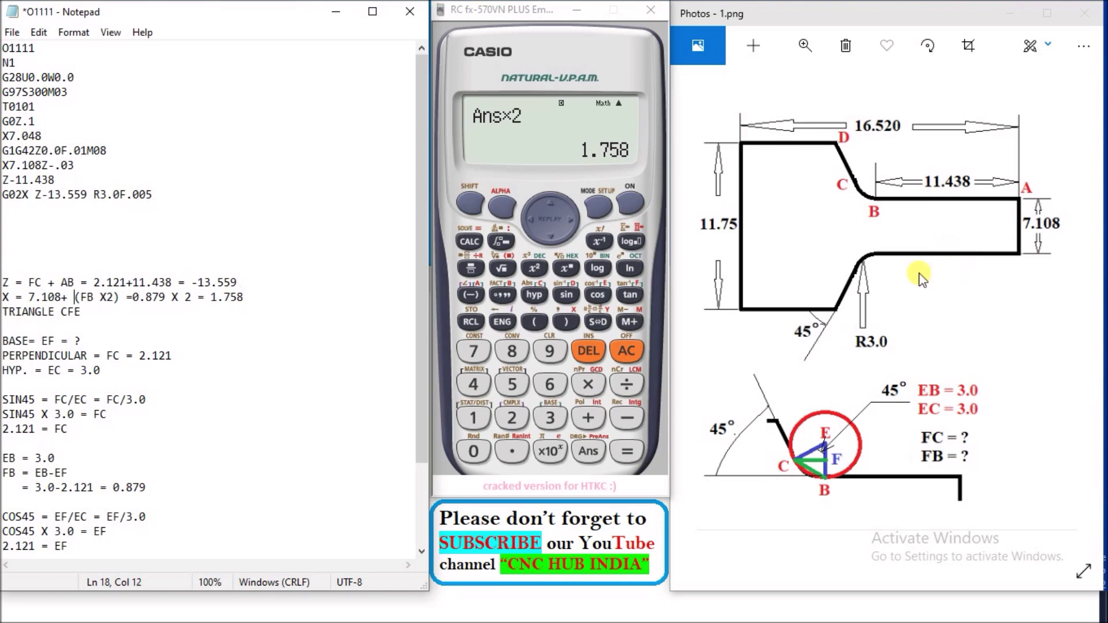
{"action": "key", "text": "Left"}
{"action": "key", "text": "Left"}
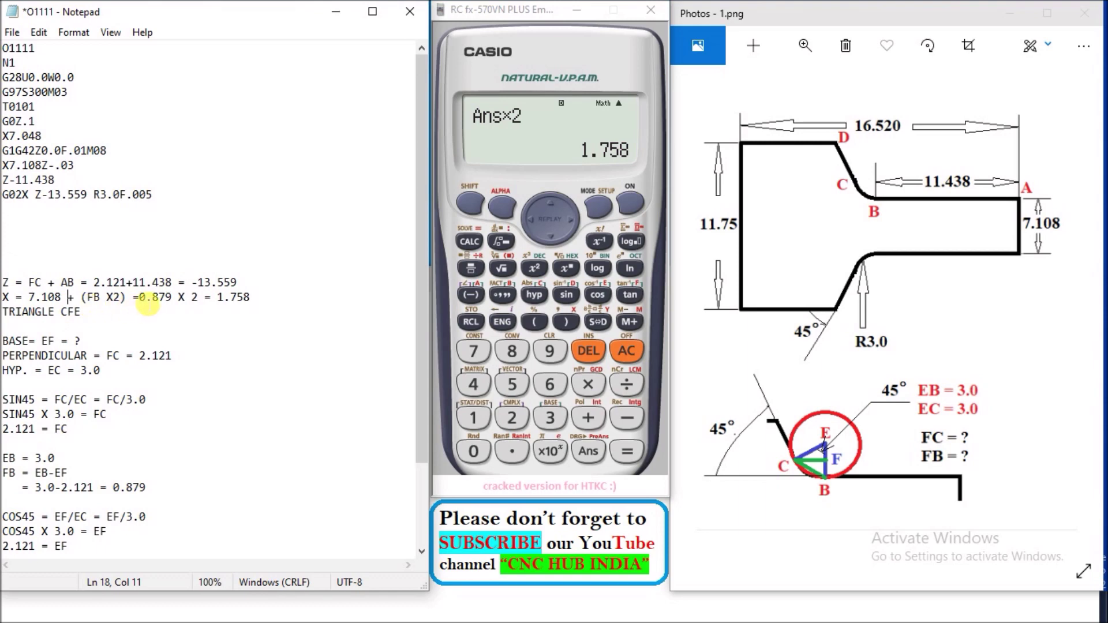
Rewrite the numeric terms as '7.108 + (0.879 X 2) = 7.108 + 1.758 ='
{"action": "left_click", "coordinate": [139, 298]}
{"action": "type", "text": "7.108 "}
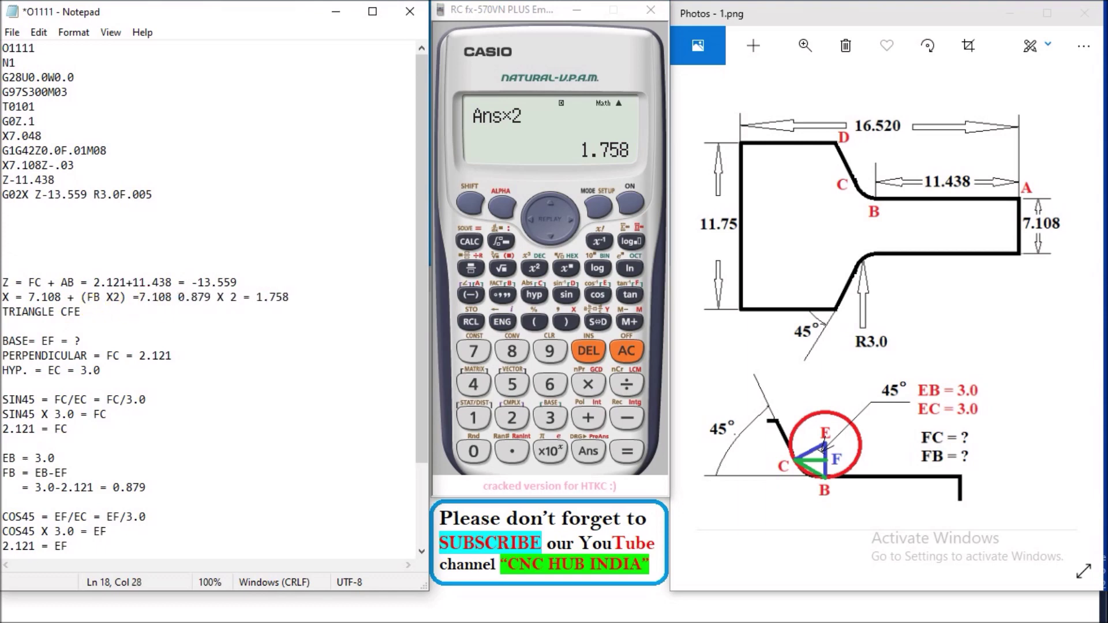
{"action": "type", "text": "("}
{"action": "key", "text": "Right"}
{"action": "key", "text": "Right"}
{"action": "key", "text": "Right"}
{"action": "key", "text": "Right"}
{"action": "key", "text": "Left"}
{"action": "key", "text": "Left"}
{"action": "key", "text": "Left"}
{"action": "key", "text": "Left"}
{"action": "key", "text": "Left"}
{"action": "key", "text": "Left"}
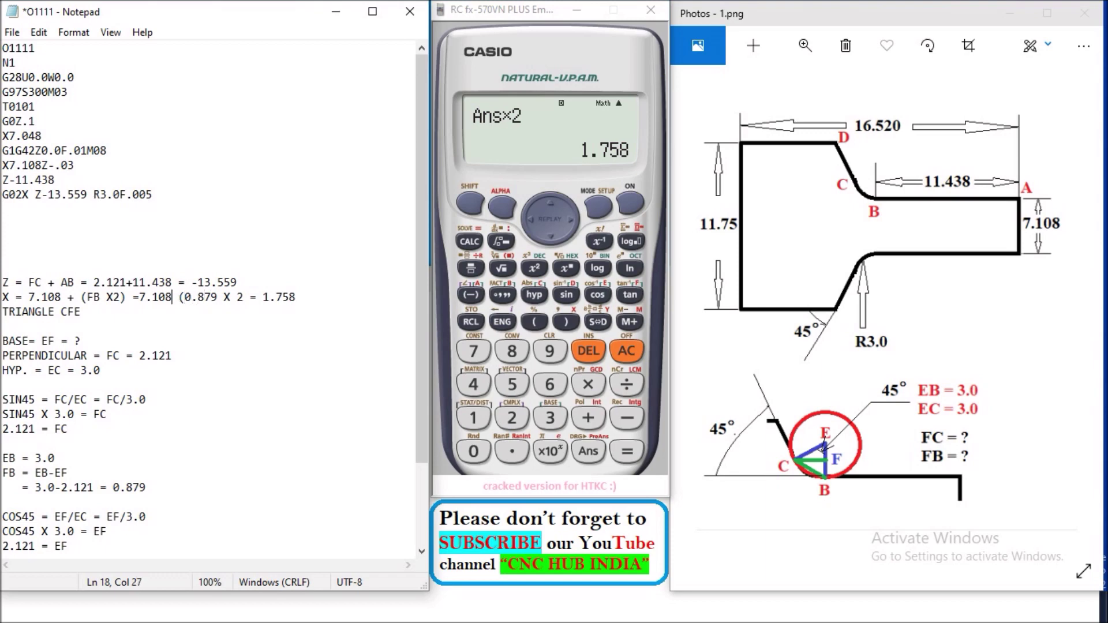
{"action": "type", "text": "+"}
{"action": "key", "text": "Right"}
{"action": "key", "text": "Right"}
{"action": "key", "text": "Right"}
{"action": "key", "text": "Right"}
{"action": "key", "text": "Right"}
{"action": "key", "text": "Right"}
{"action": "key", "text": "Right"}
{"action": "key", "text": "Right"}
{"action": "key", "text": "Right"}
{"action": "key", "text": "Right"}
{"action": "key", "text": "Right"}
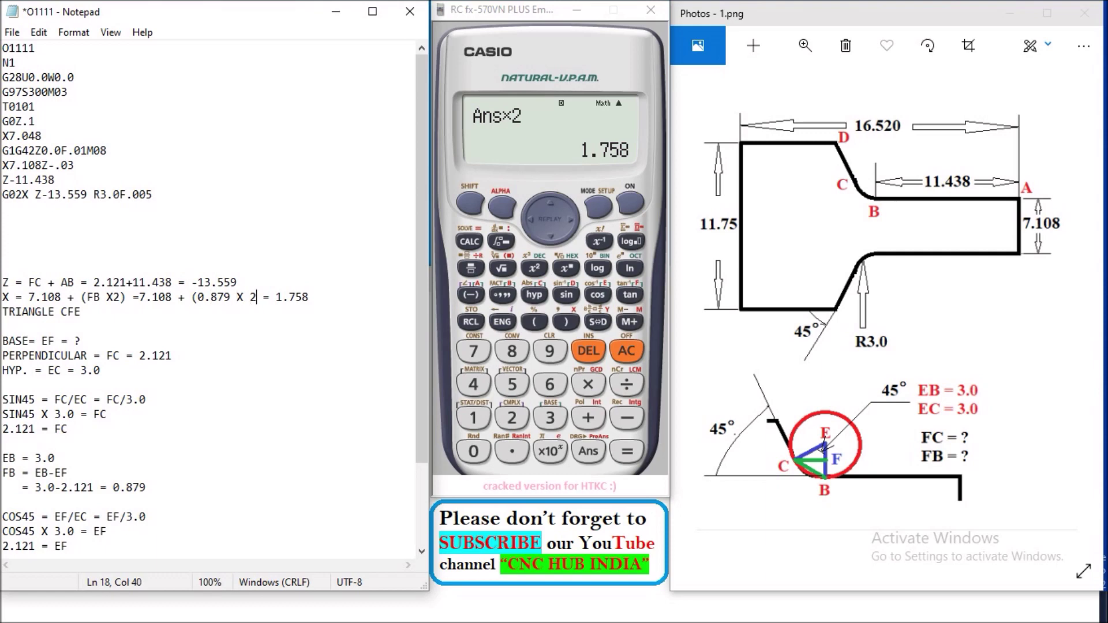
{"action": "type", "text": ")"}
{"action": "key", "text": "Right"}
{"action": "key", "text": "Right"}
{"action": "key", "text": "Right"}
{"action": "type", "text": "7.108"}
{"action": "type", "text": " +"}
{"action": "key", "text": "Right"}
{"action": "key", "text": "Right"}
{"action": "key", "text": "Right"}
{"action": "key", "text": "Right"}
{"action": "key", "text": "Left"}
{"action": "type", "text": "="}
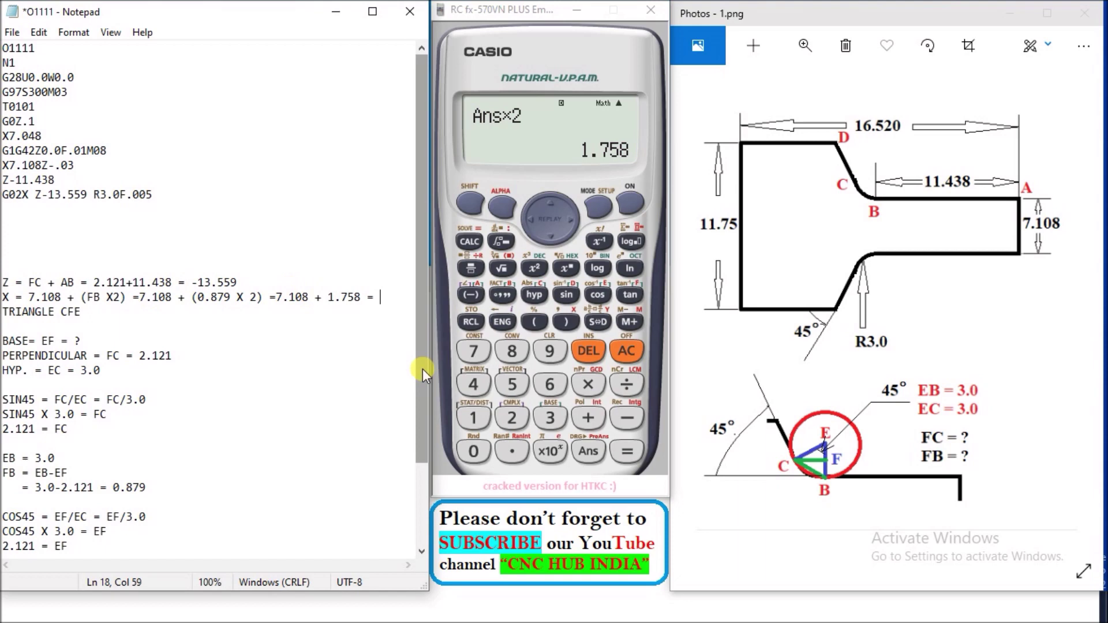
Add 1.758 + 7.108 on the calculator and end the X line with 8.866
{"action": "left_click", "coordinate": [582, 417]}
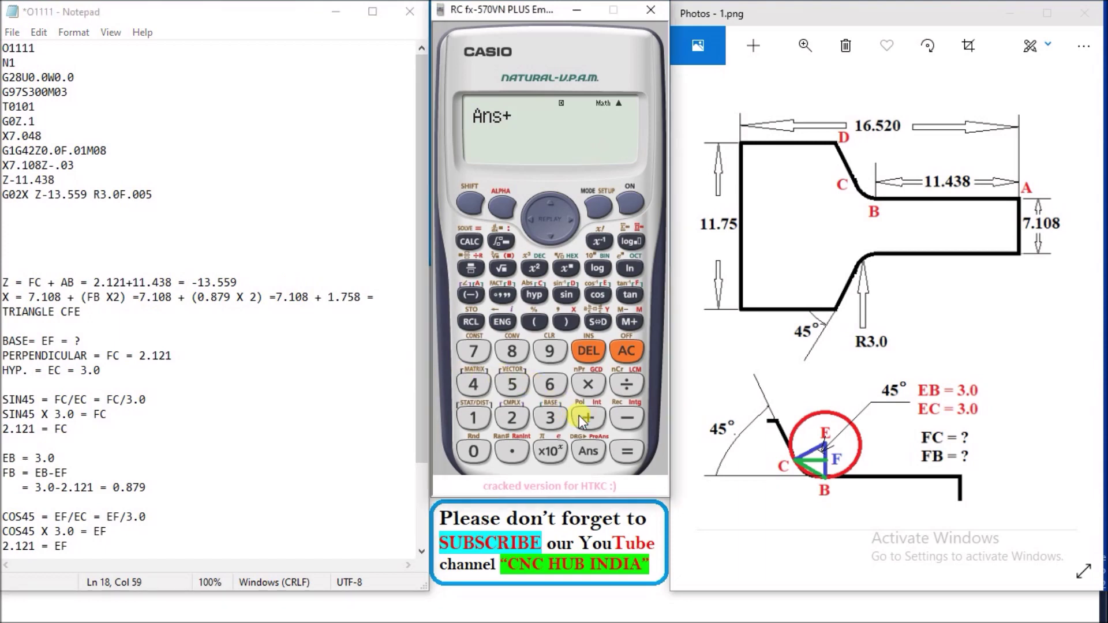
{"action": "type", "text": "7.108"}
{"action": "key", "text": "Return"}
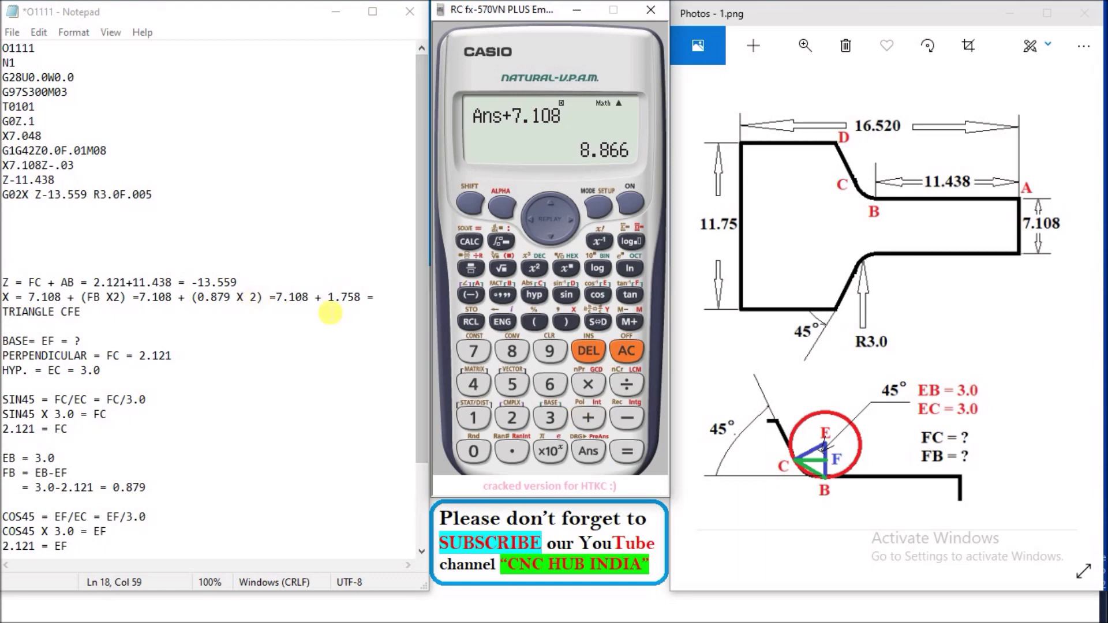
{"action": "left_click", "coordinate": [388, 300]}
{"action": "type", "text": "8.866"}
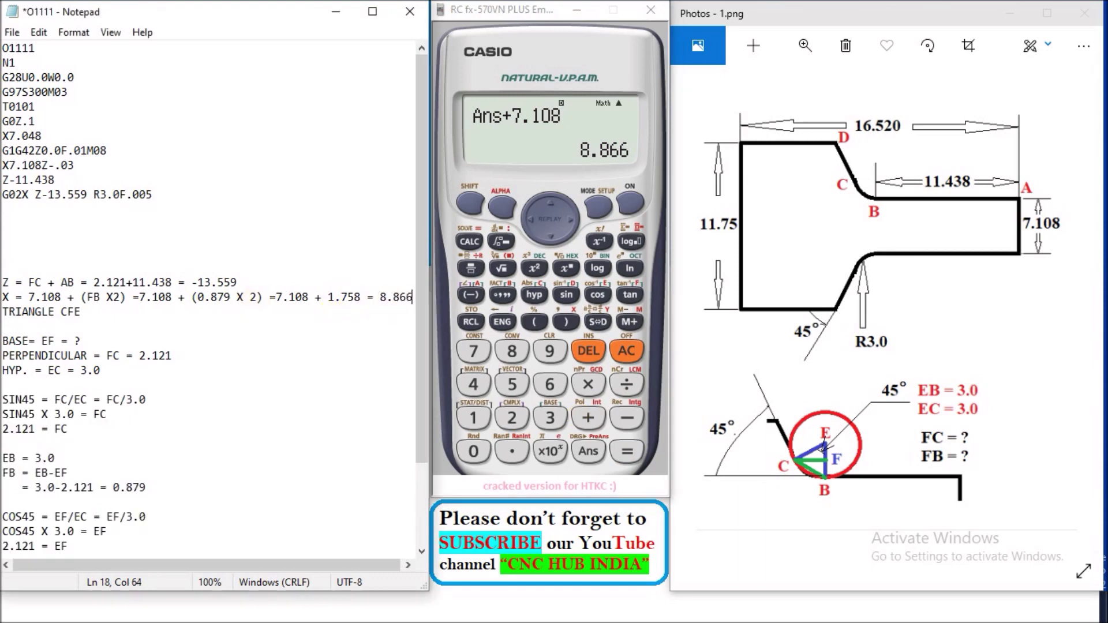
{"action": "left_click", "coordinate": [29, 195]}
Fill in the arc's X value so it reads G02X8.866 Z-13.559 R3.0F.005
{"action": "type", "text": "8.866"}
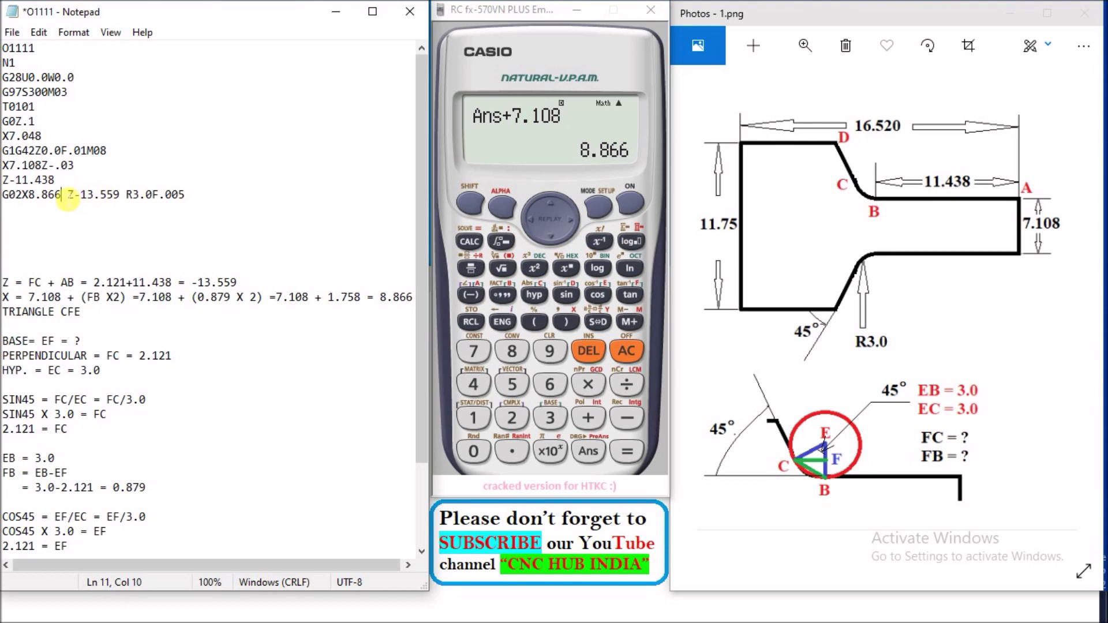
{"action": "left_click", "coordinate": [193, 198]}
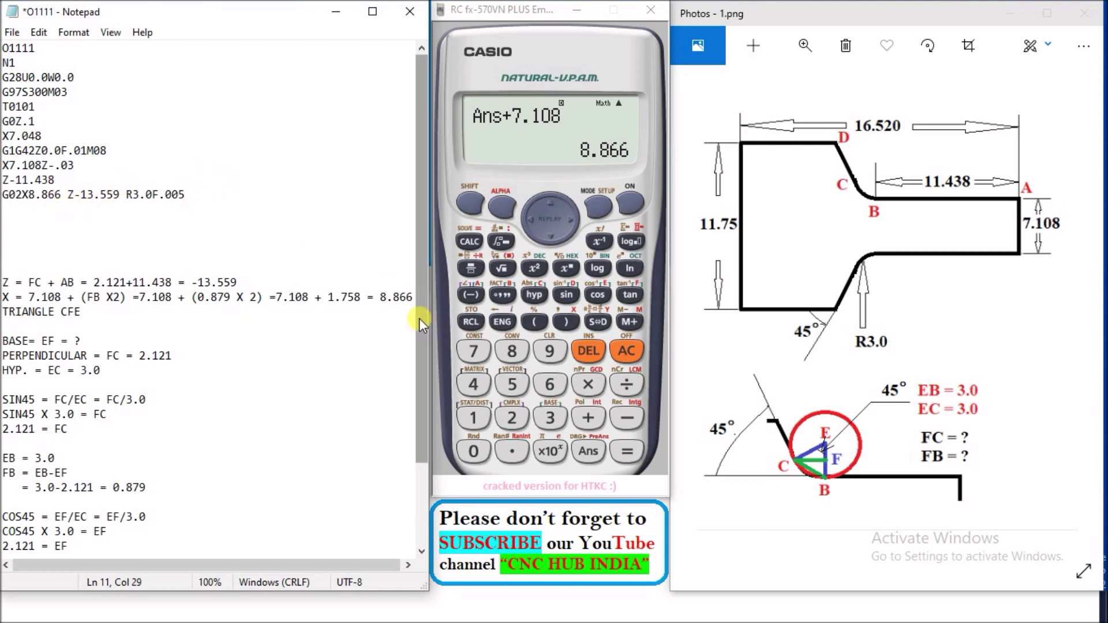
{"action": "mouse_move", "coordinate": [418, 317]}
{"action": "left_mouse_down"}
{"action": "mouse_move", "coordinate": [418, 392]}
{"action": "mouse_move", "coordinate": [413, 315]}
{"action": "left_mouse_up"}
{"action": "mouse_move", "coordinate": [420, 321]}
{"action": "left_mouse_down"}
{"action": "mouse_move", "coordinate": [424, 339]}
{"action": "mouse_move", "coordinate": [422, 314]}
{"action": "left_mouse_up"}
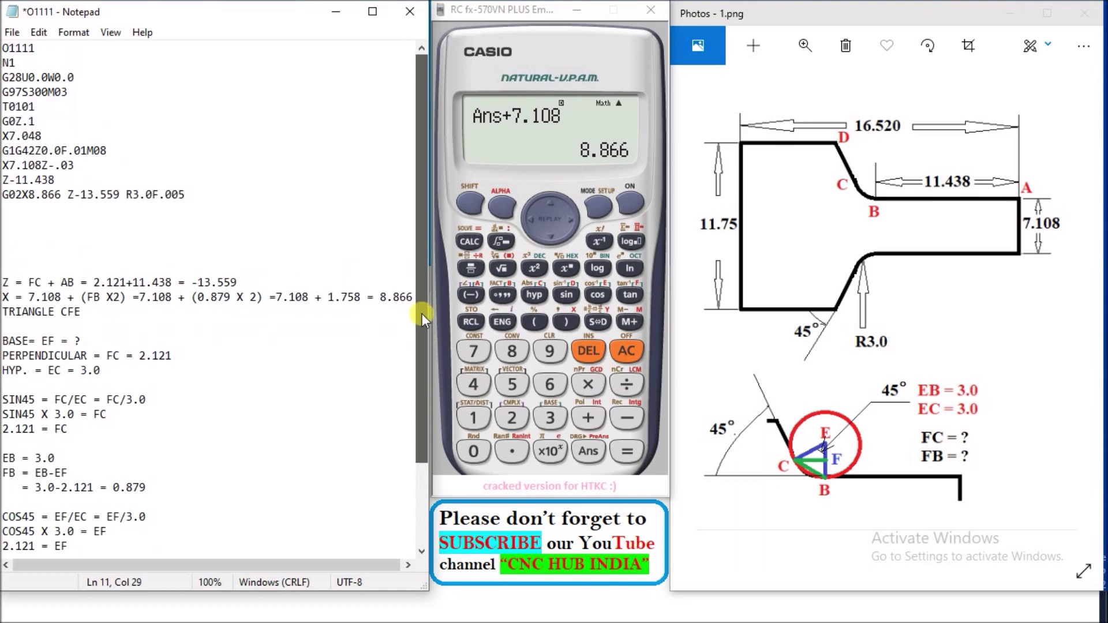
Delete the extra blank line and begin a new line 'G1X11.5' after the arc line
{"action": "left_click", "coordinate": [64, 219]}
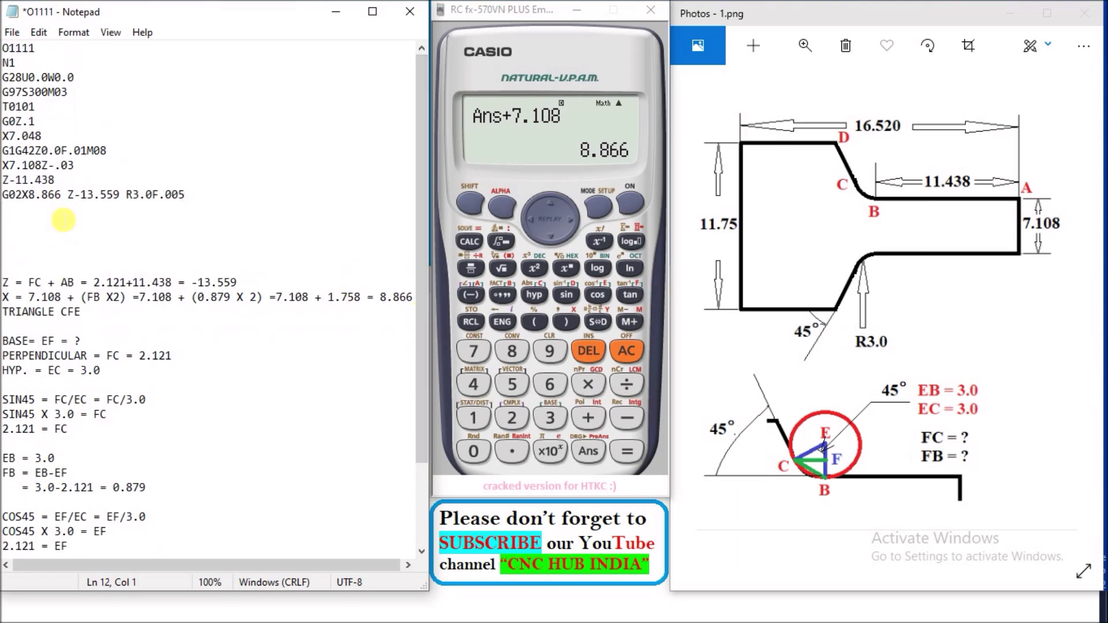
{"action": "key", "text": "Delete"}
{"action": "key", "text": "Delete"}
{"action": "left_click", "coordinate": [193, 202]}
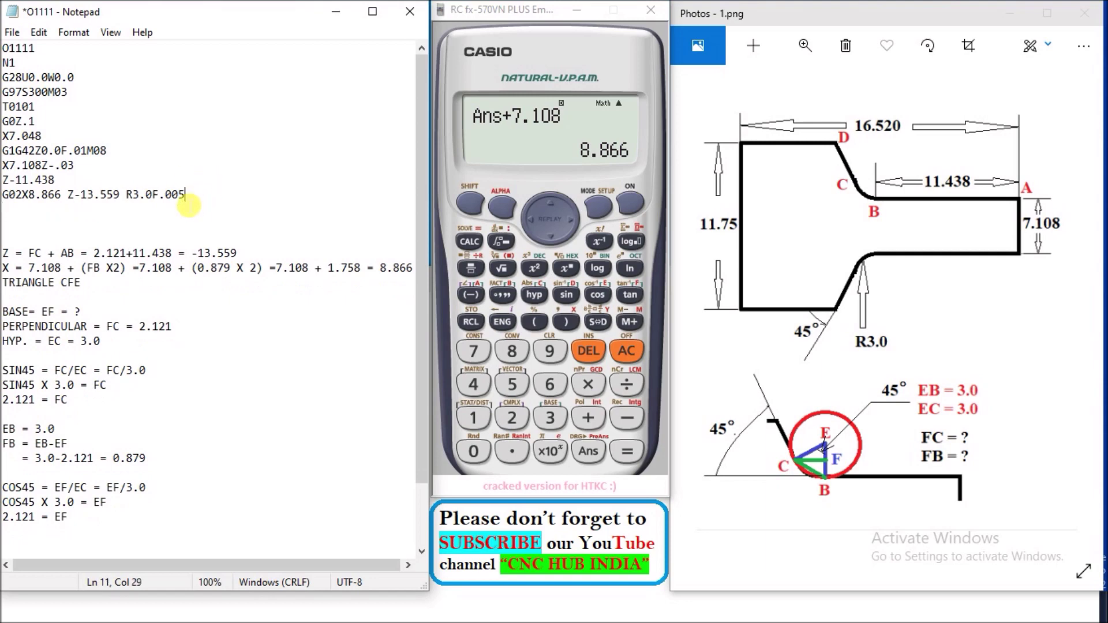
{"action": "key", "text": "Return"}
{"action": "type", "text": "G"}
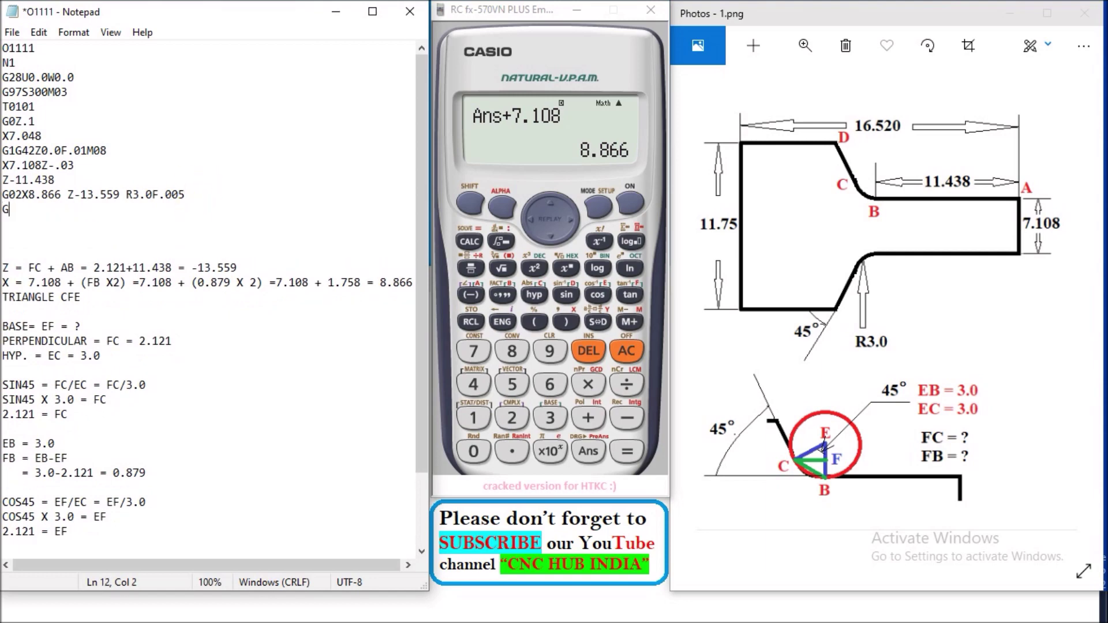
{"action": "type", "text": "1X"}
{"action": "type", "text": "11.5"}
Correct the line to 'G1X11.75Z-' and compute (11.75 − 8.866) ÷ 2 on the calculator
{"action": "key", "text": "BackSpace"}
{"action": "type", "text": "75Z-"}
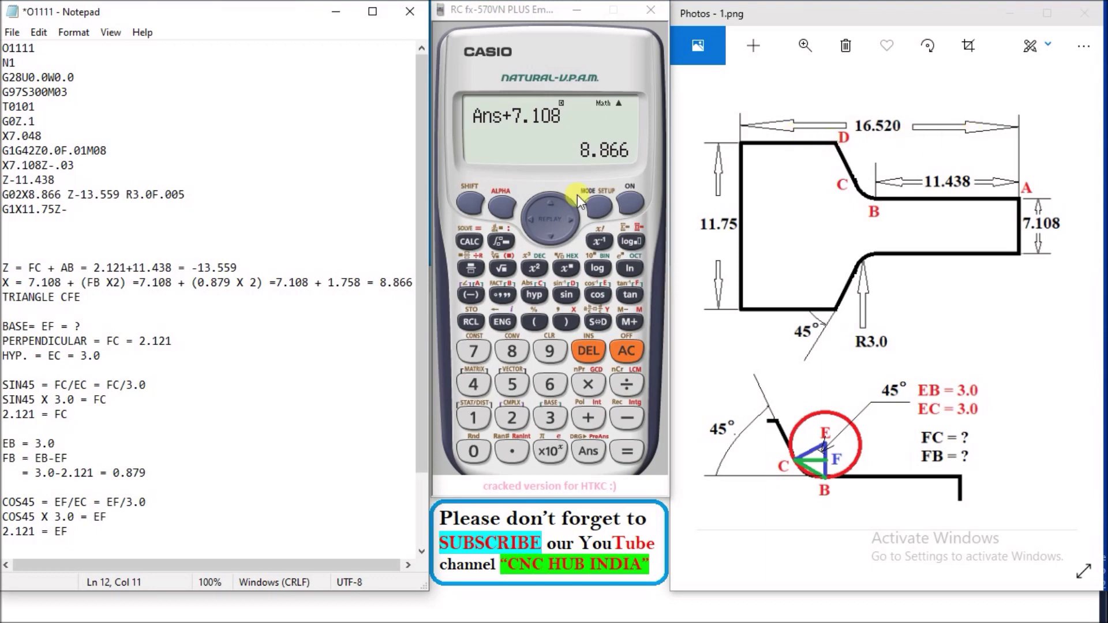
{"action": "left_click", "coordinate": [628, 202]}
{"action": "type", "text": "11.75-8.8"}
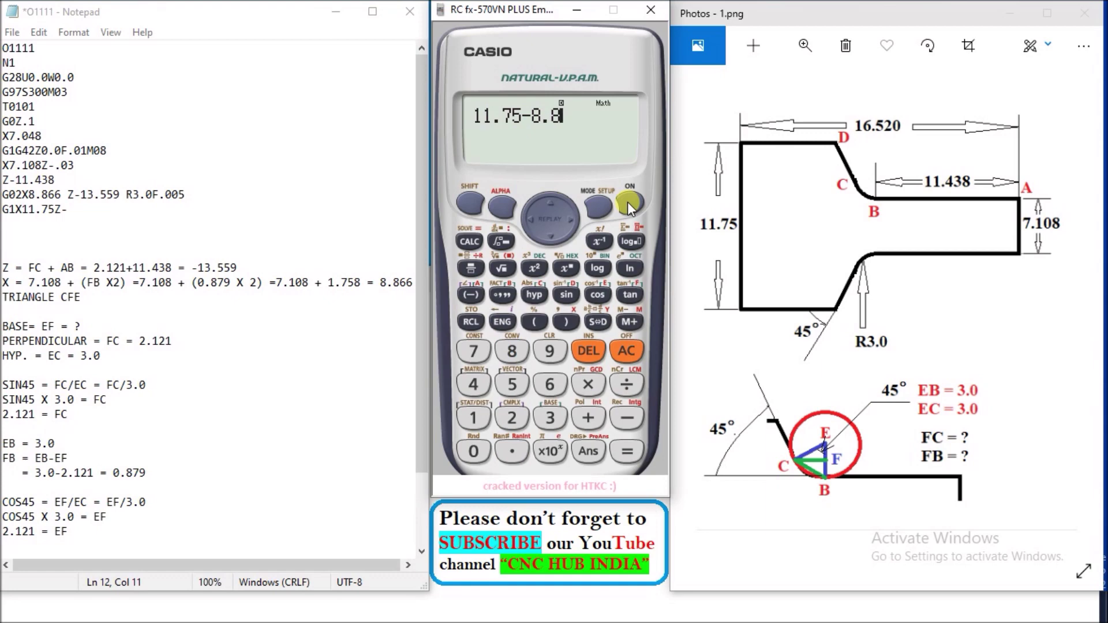
{"action": "type", "text": "66"}
{"action": "key", "text": "Return"}
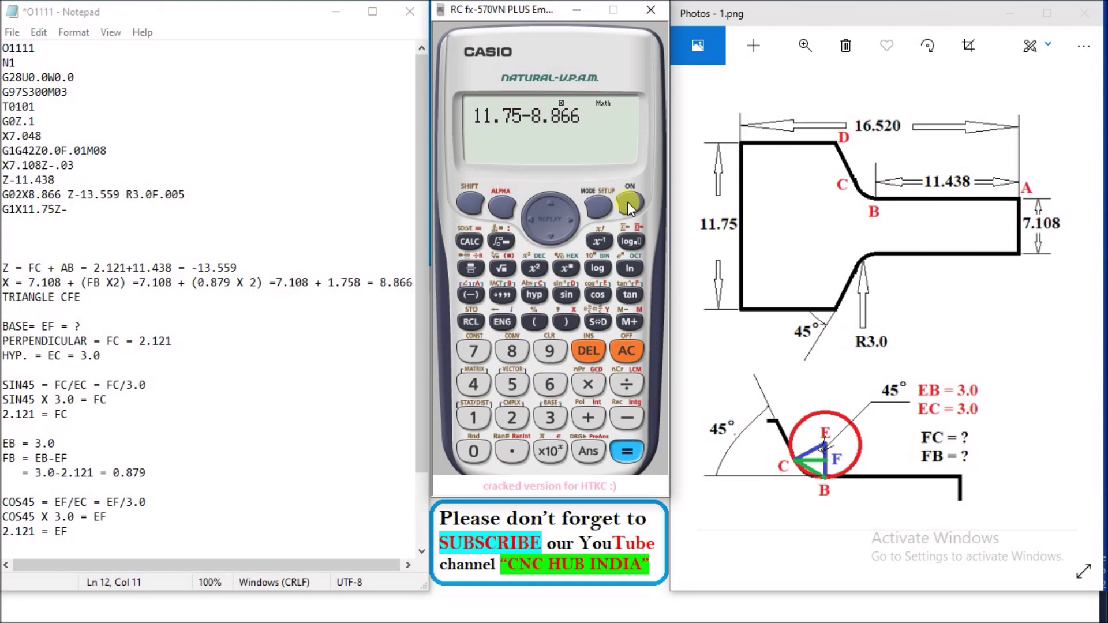
{"action": "type", "text": "/2"}
{"action": "key", "text": "Return"}
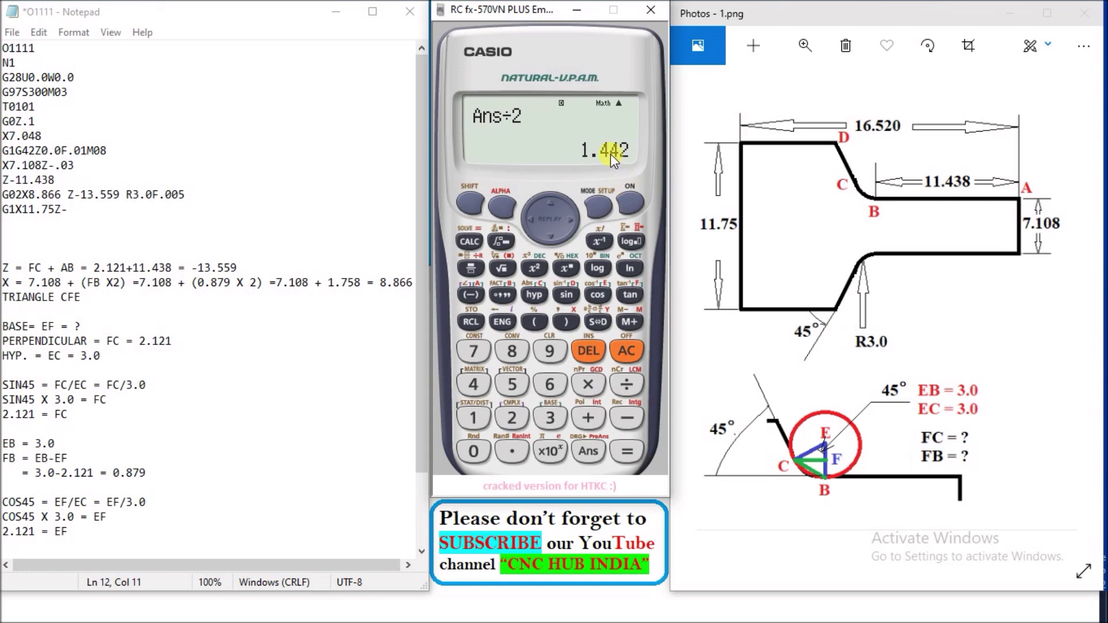
{"action": "key", "text": "BackSpace"}
Divide by tan 45, add 13.559, and complete the line as G1X11.75Z-15.001
{"action": "left_click", "coordinate": [621, 288]}
{"action": "type", "text": "45"}
{"action": "key", "text": "Return"}
{"action": "left_click", "coordinate": [589, 417]}
{"action": "type", "text": "13.559"}
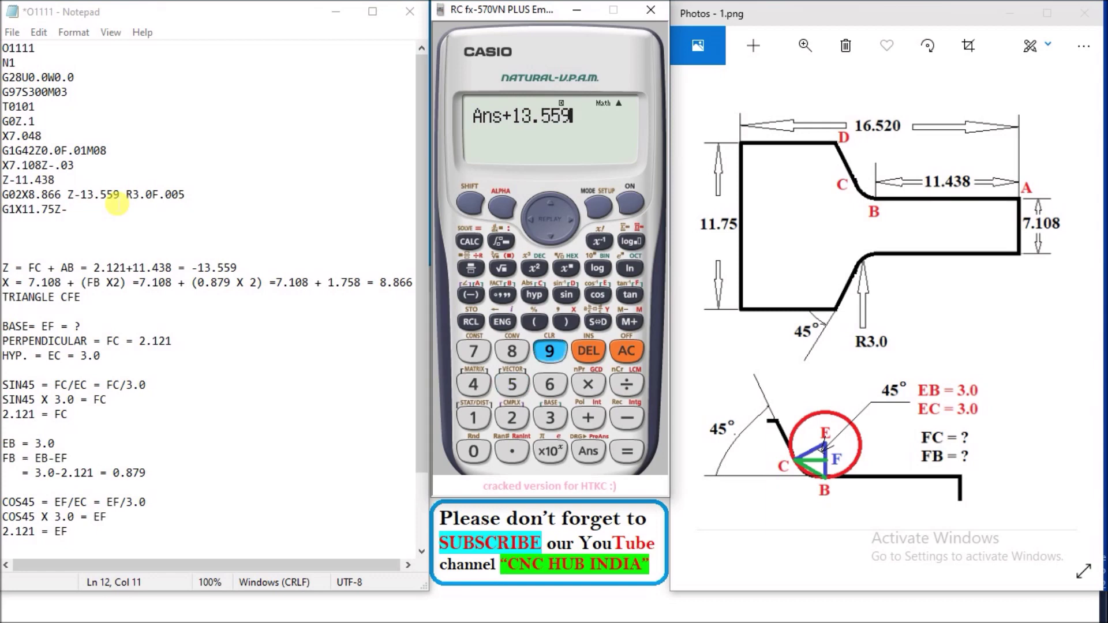
{"action": "key", "text": "Return"}
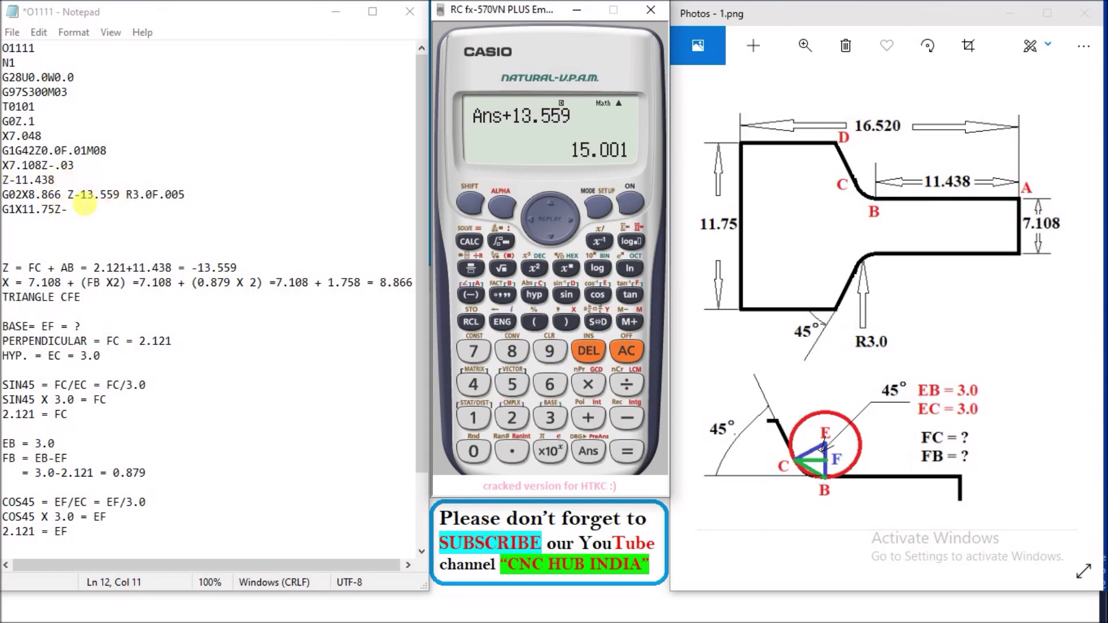
{"action": "left_click", "coordinate": [77, 215]}
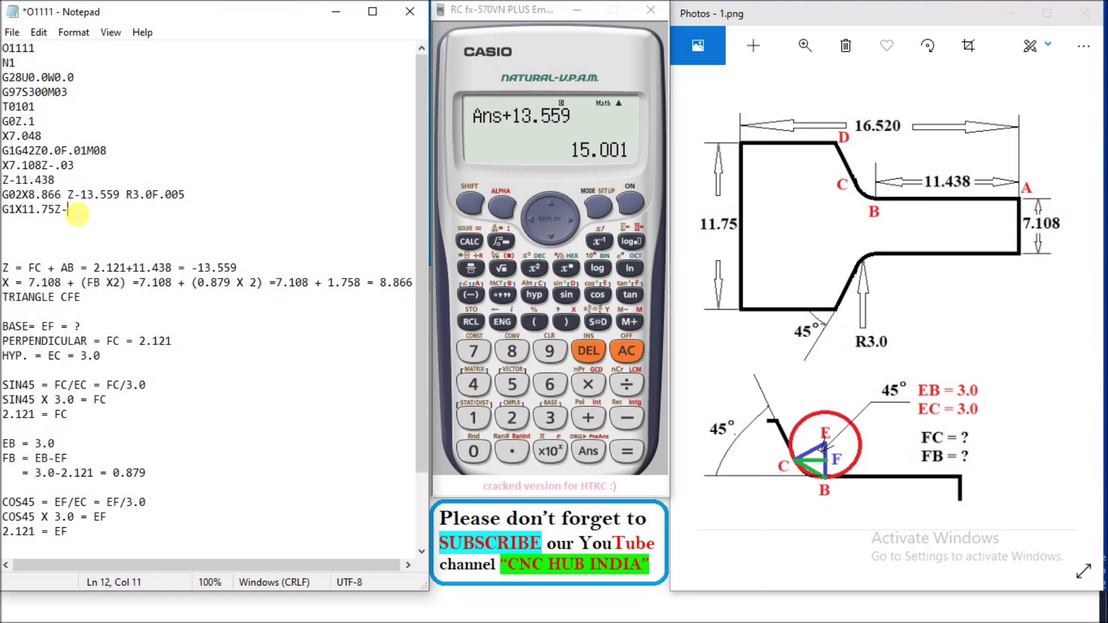
{"action": "type", "text": "15.001"}
{"action": "key", "text": "Return"}
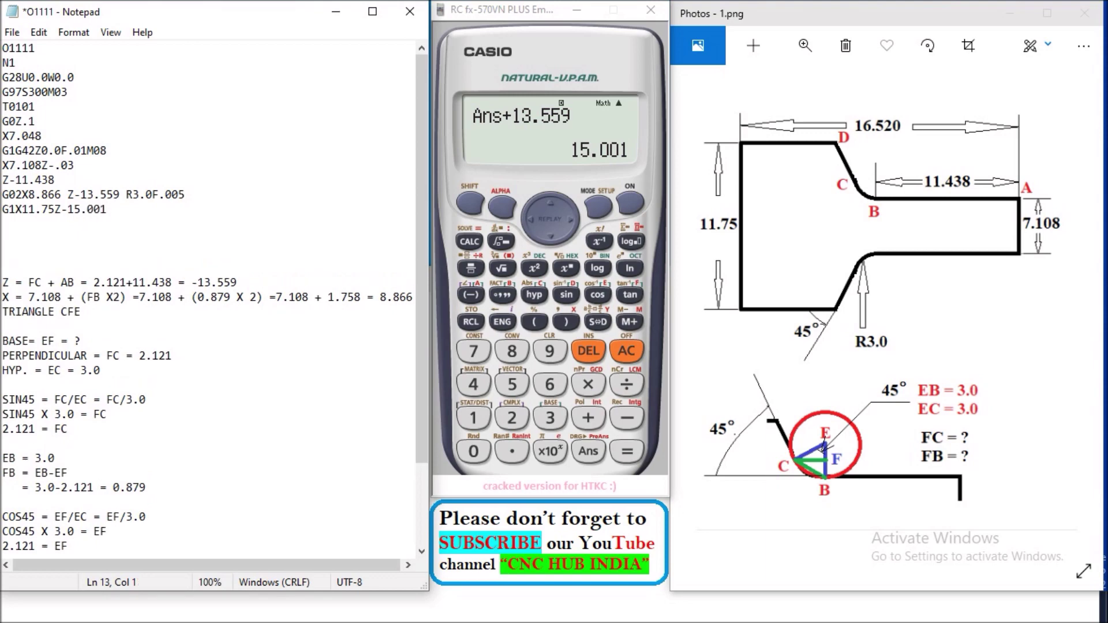
Close the program with G28U0.0W0.0M09, M05 and M30 lines, removing the trailing blank line
{"action": "type", "text": "G28U0.0W0.0"}
{"action": "type", "text": "M09"}
{"action": "key", "text": "Return"}
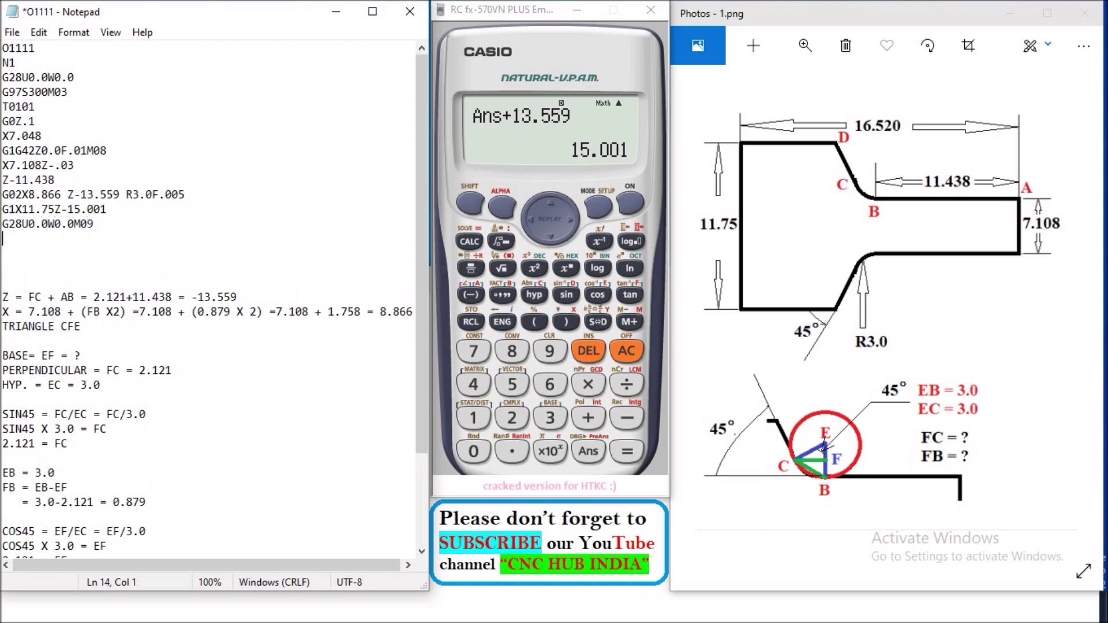
{"action": "type", "text": "M05"}
{"action": "key", "text": "Down"}
{"action": "type", "text": "M30"}
{"action": "key", "text": "Delete"}
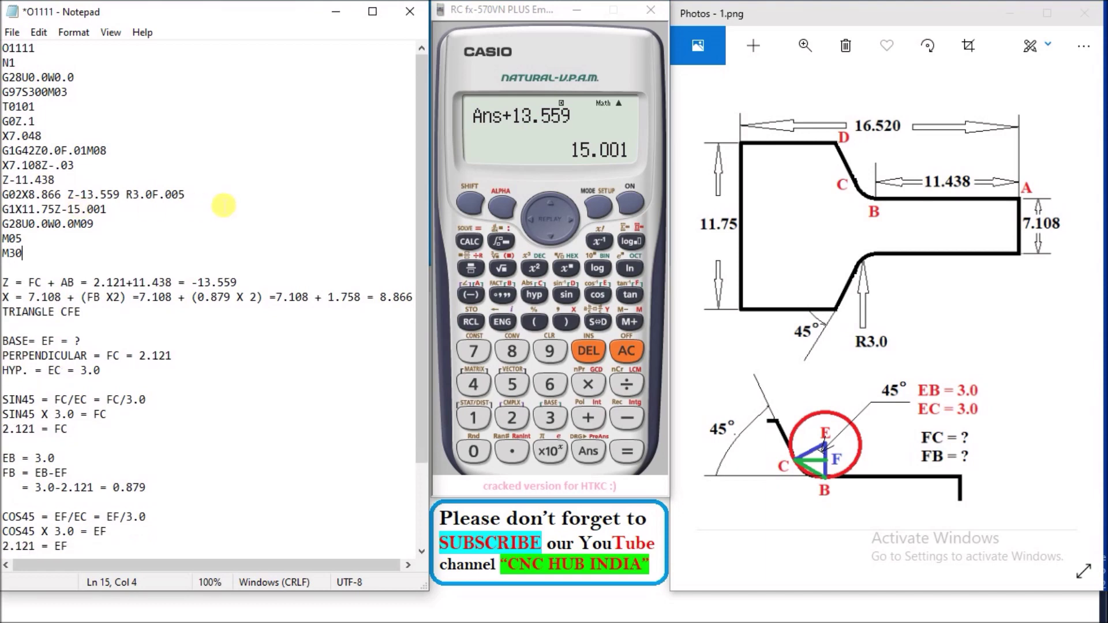
{"action": "left_click_drag", "start_coordinate": [417, 257], "coordinate": [411, 224]}
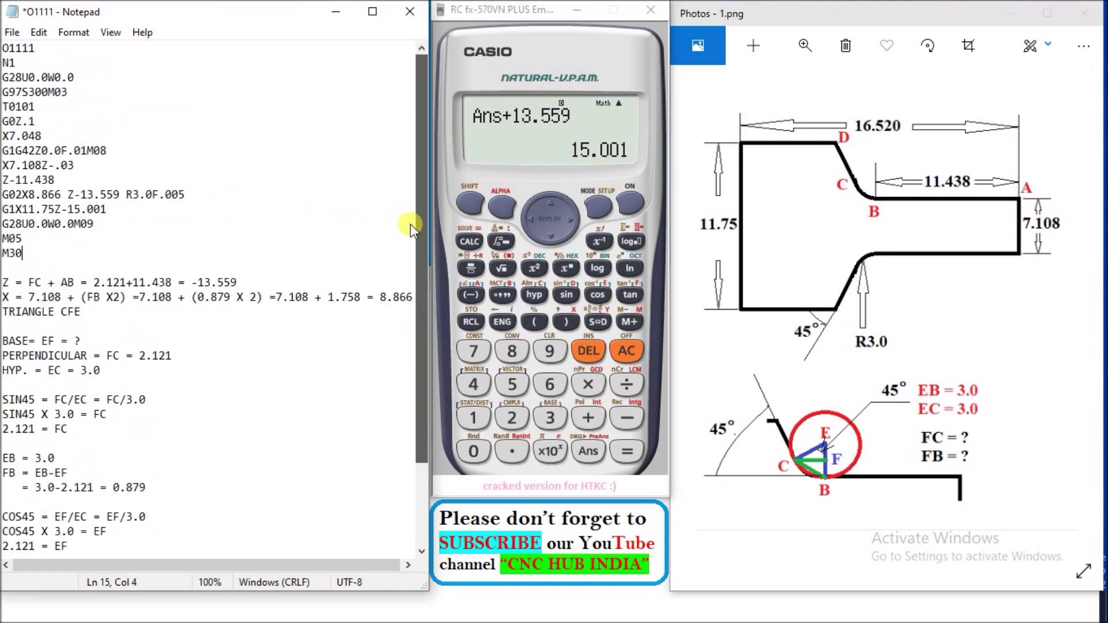
{"action": "left_click", "coordinate": [139, 152]}
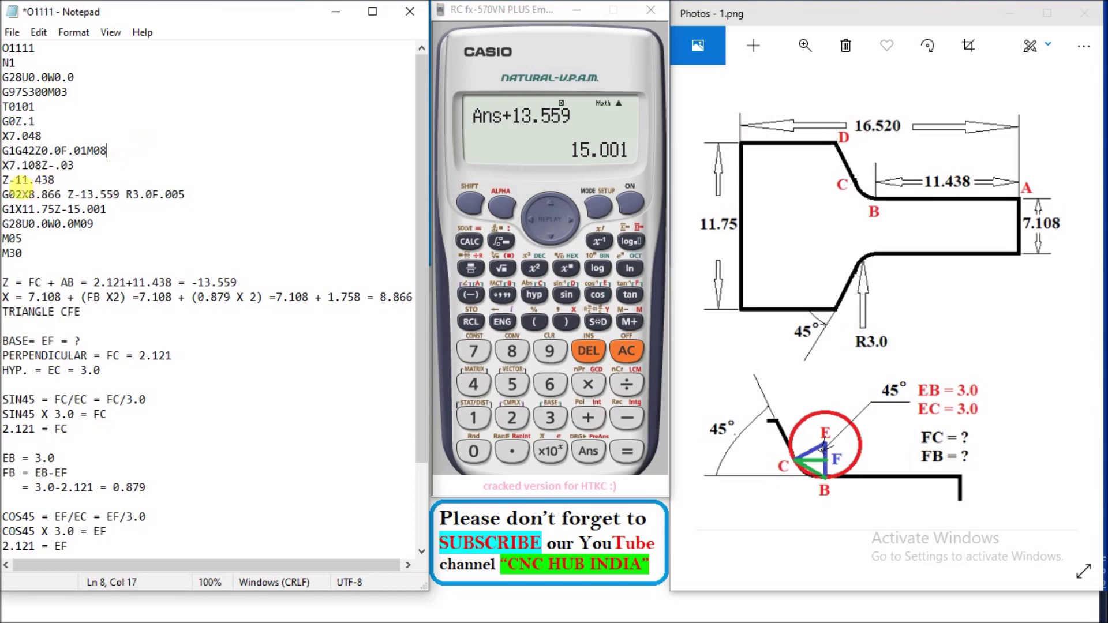
Add a new G40 line directly after G1X11.75Z-15.001, above the G28 return
{"action": "left_click", "coordinate": [21, 151]}
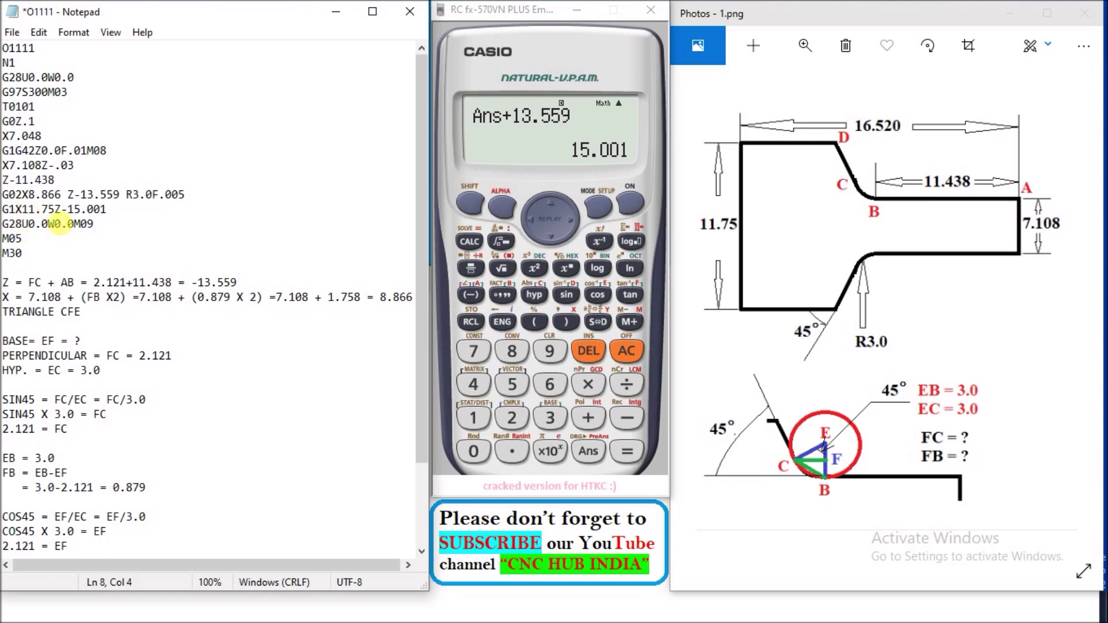
{"action": "left_click", "coordinate": [115, 216]}
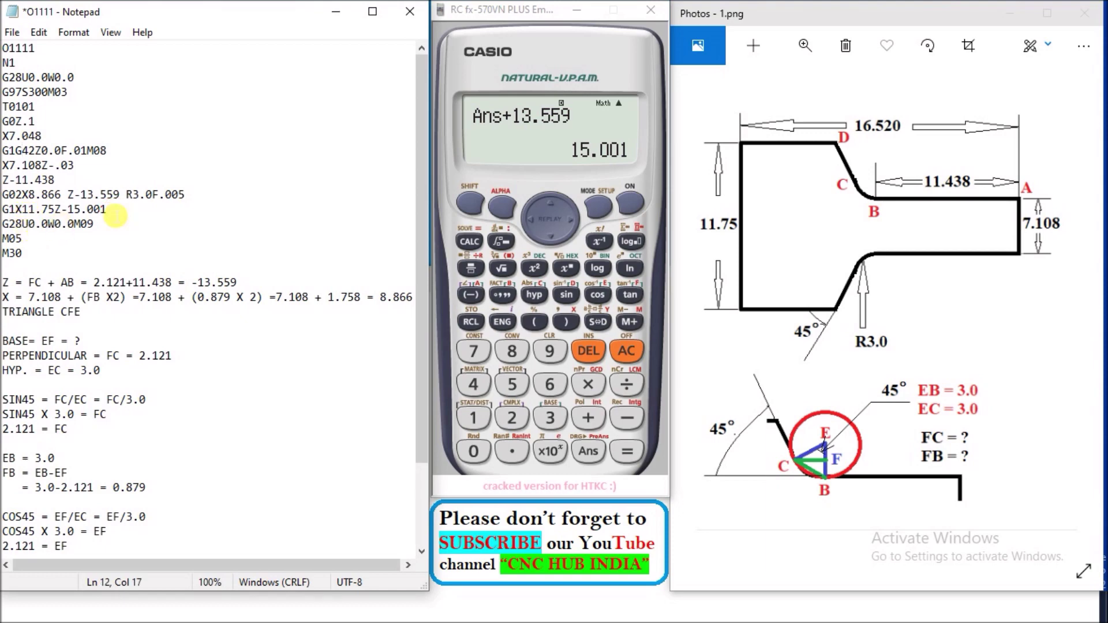
{"action": "key", "text": "Return"}
{"action": "type", "text": "G40"}
Review the G28 line and notes area, then clear the calculator display
{"action": "left_click", "coordinate": [136, 240]}
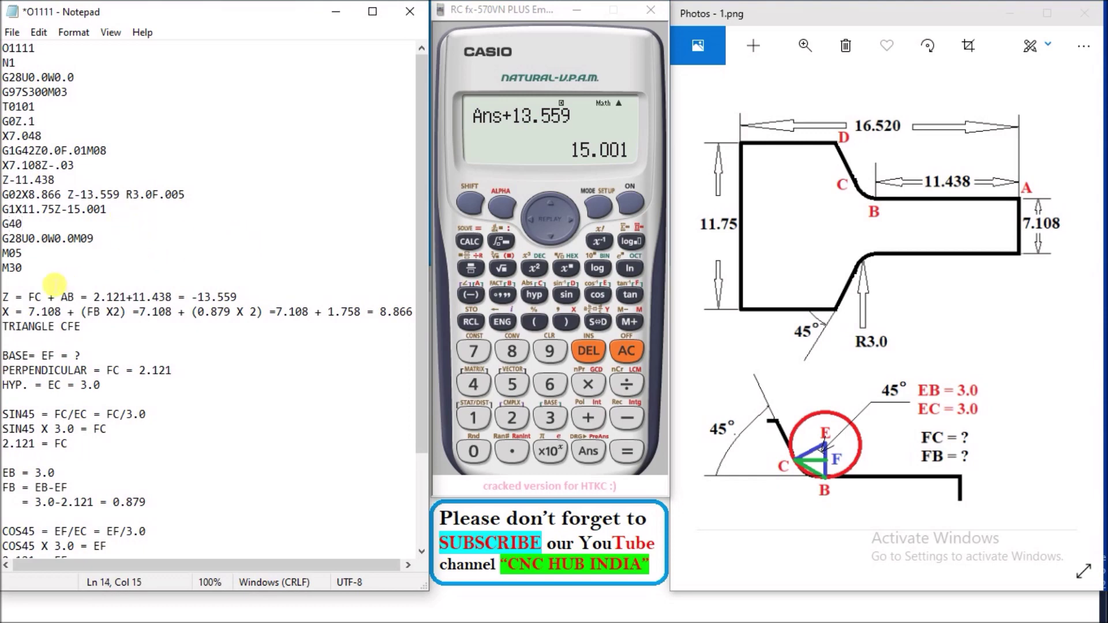
{"action": "left_click", "coordinate": [50, 287]}
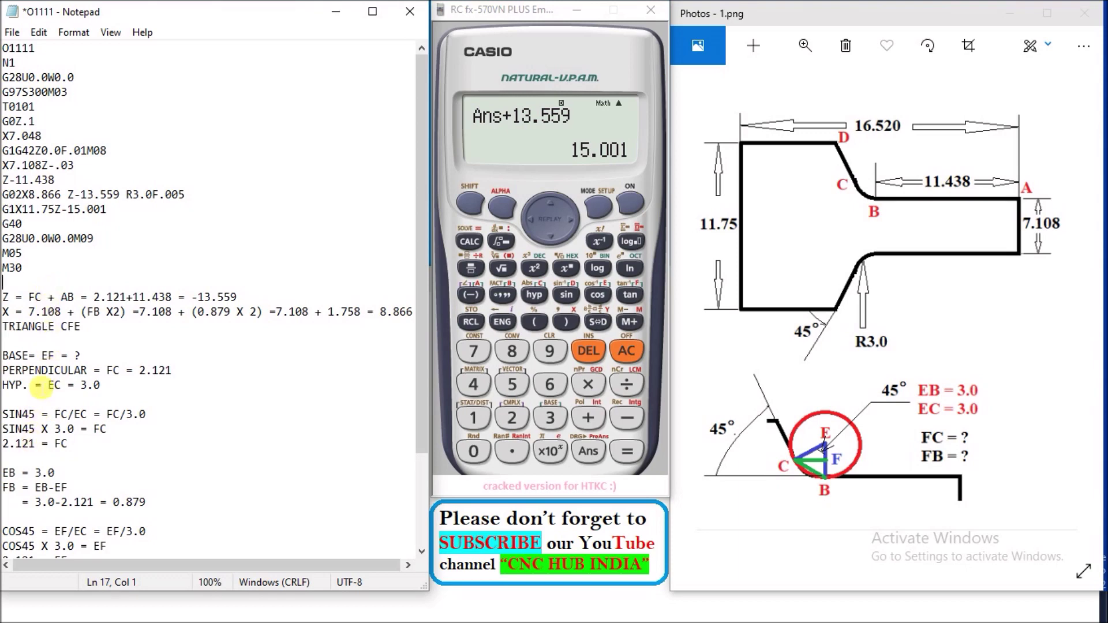
{"action": "left_click", "coordinate": [383, 226]}
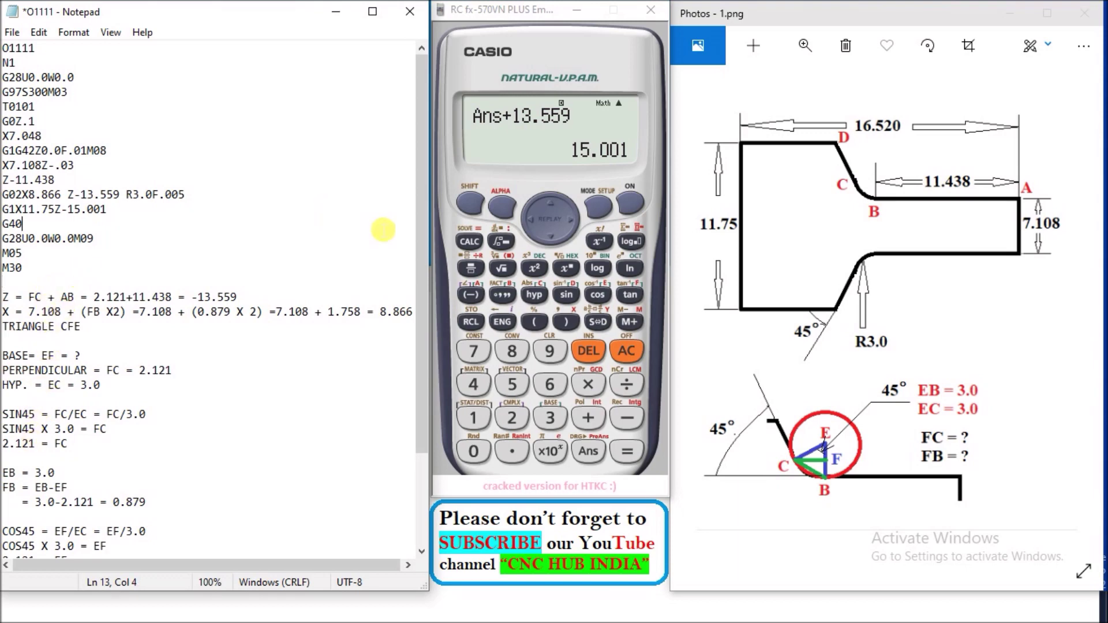
{"action": "left_click", "coordinate": [635, 199]}
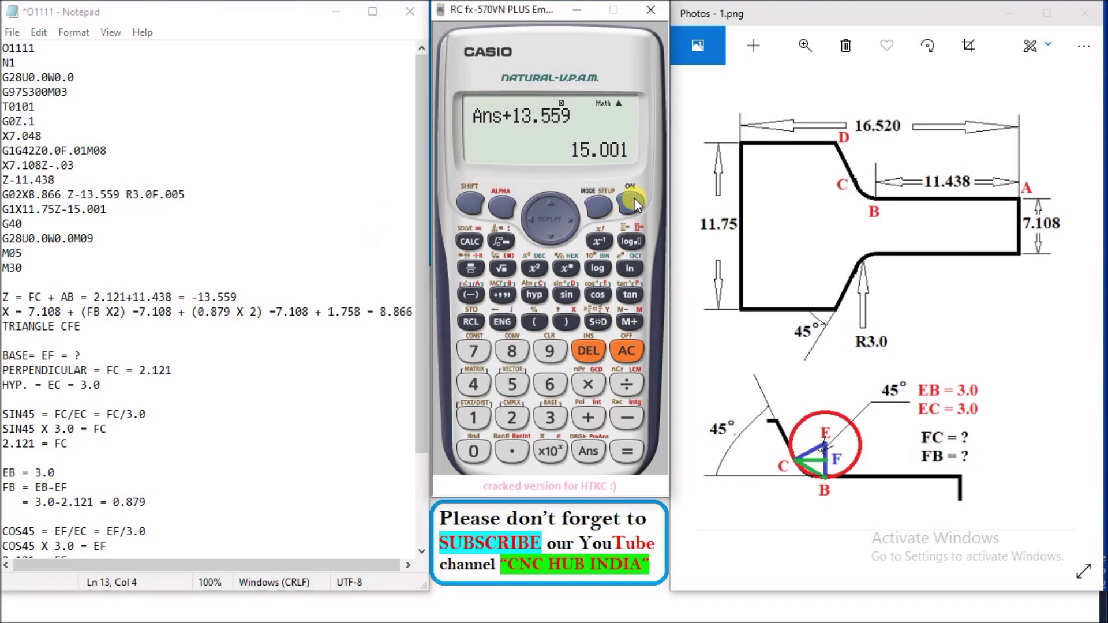